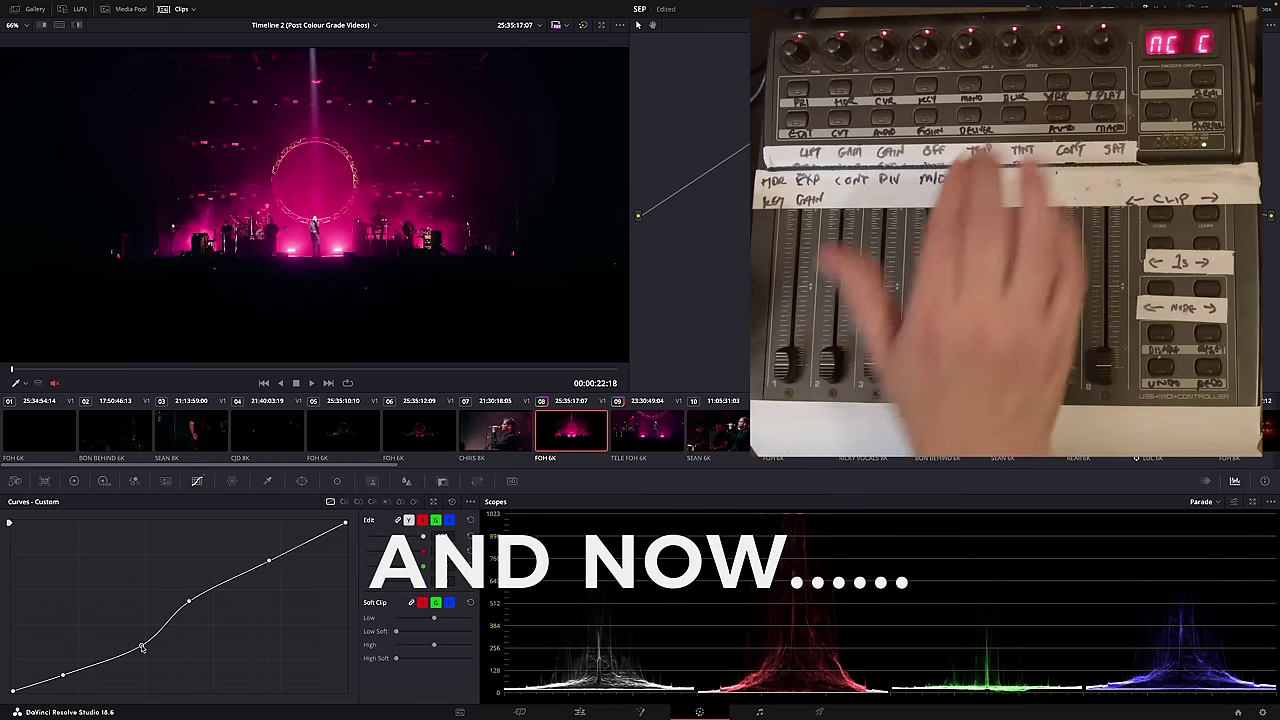
# Pull the FOH 6K custom curve's second-lowest point down to darken the shadows.
pyautogui.moveTo(142, 627); pyautogui.dragTo(142, 648)
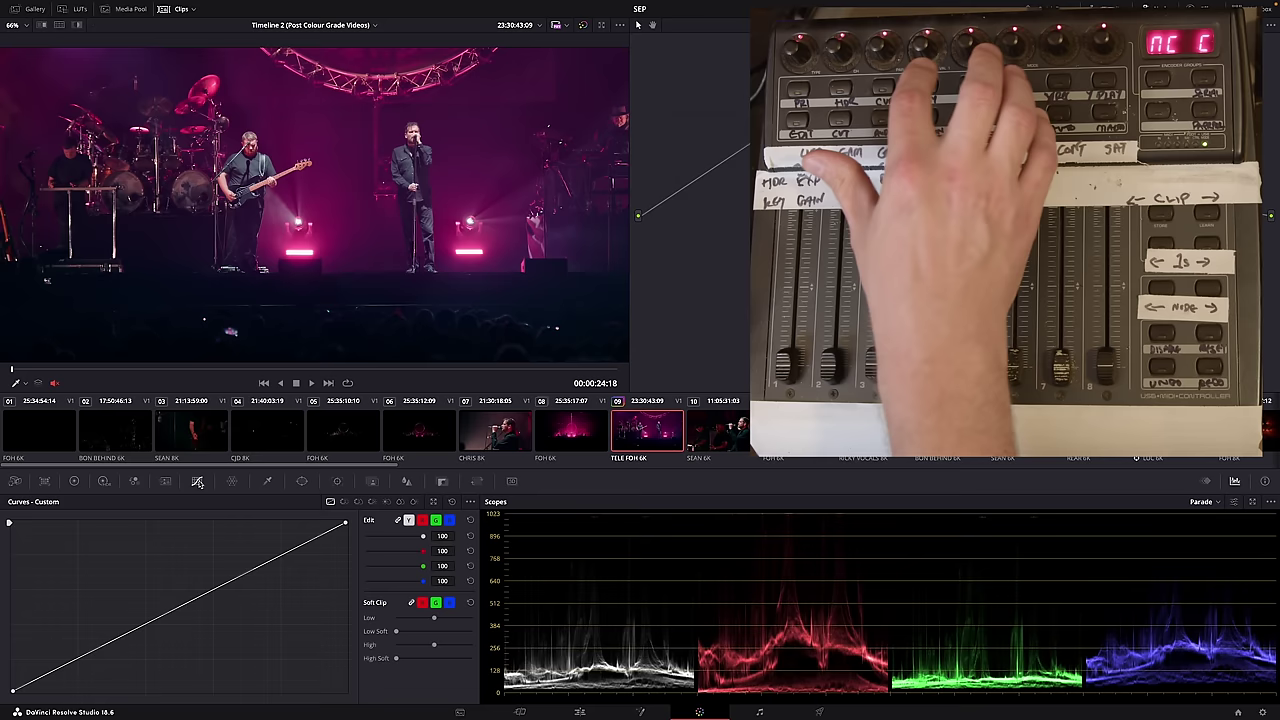
# Try the Key, RGB Mixer and Blur palettes, switching Monochrome on and off twice along the way.
pyautogui.click(443, 483)
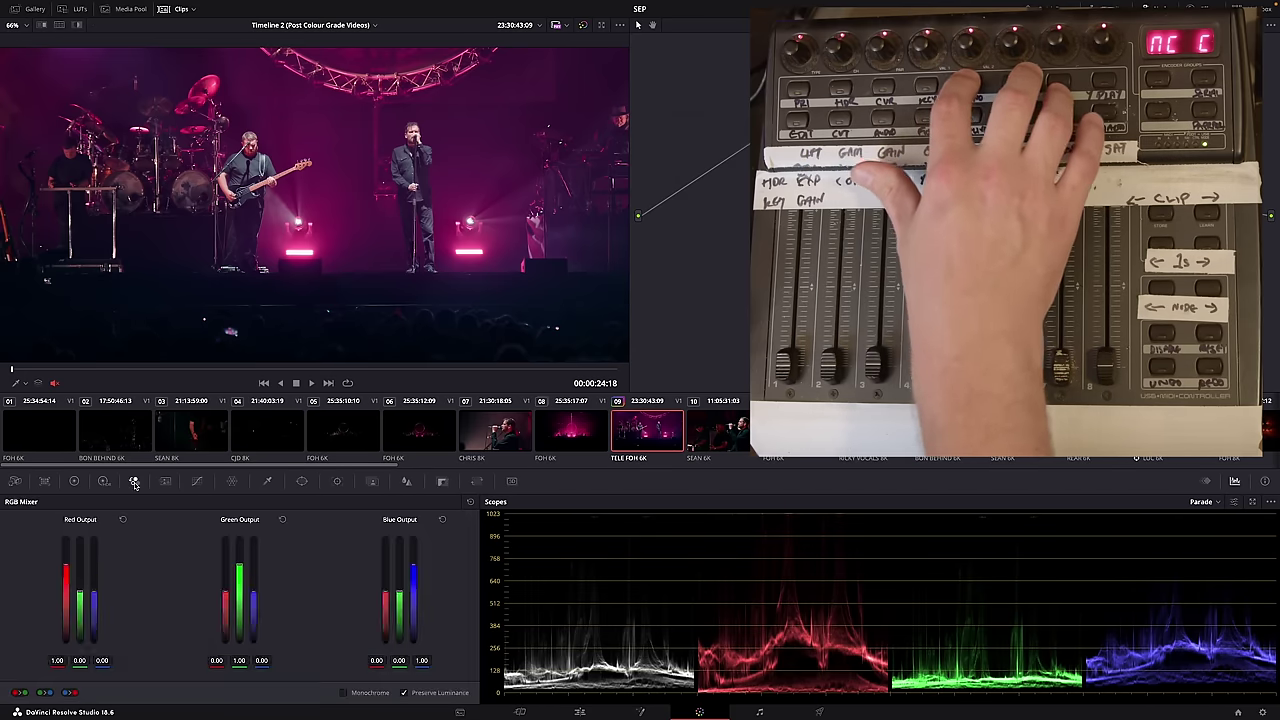
pyautogui.click(373, 694)
pyautogui.click(372, 693)
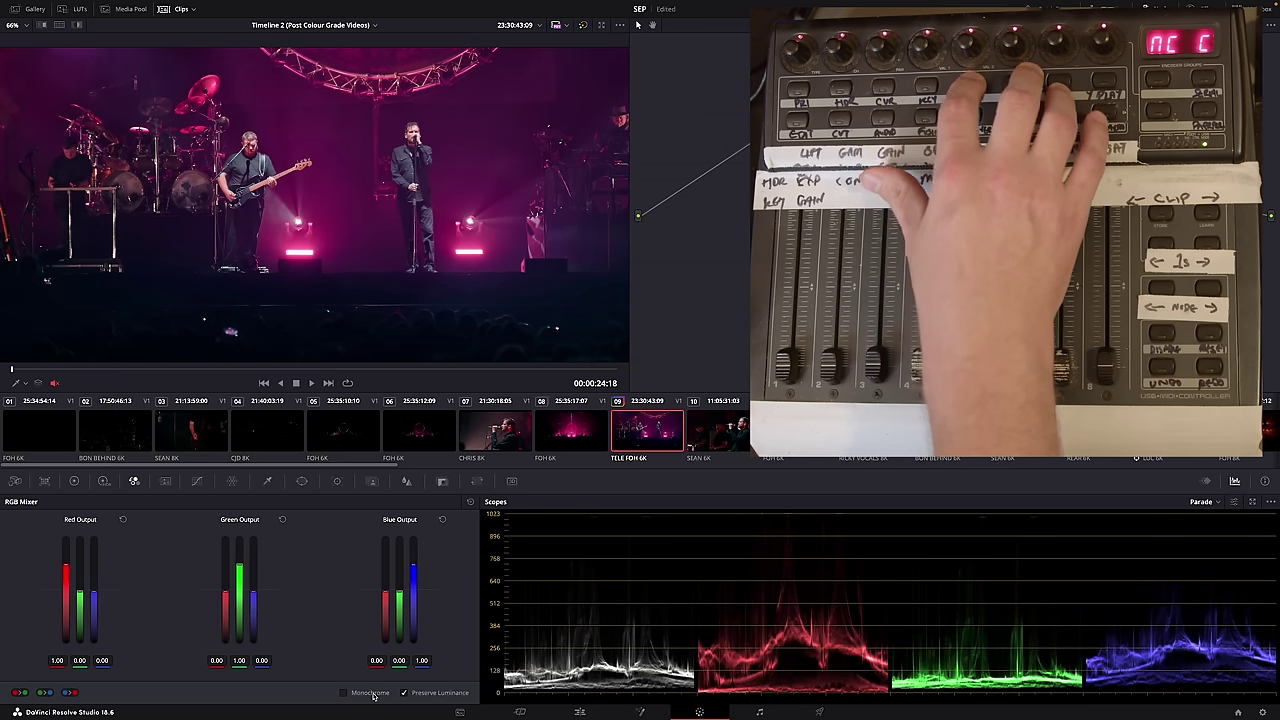
pyautogui.click(372, 694)
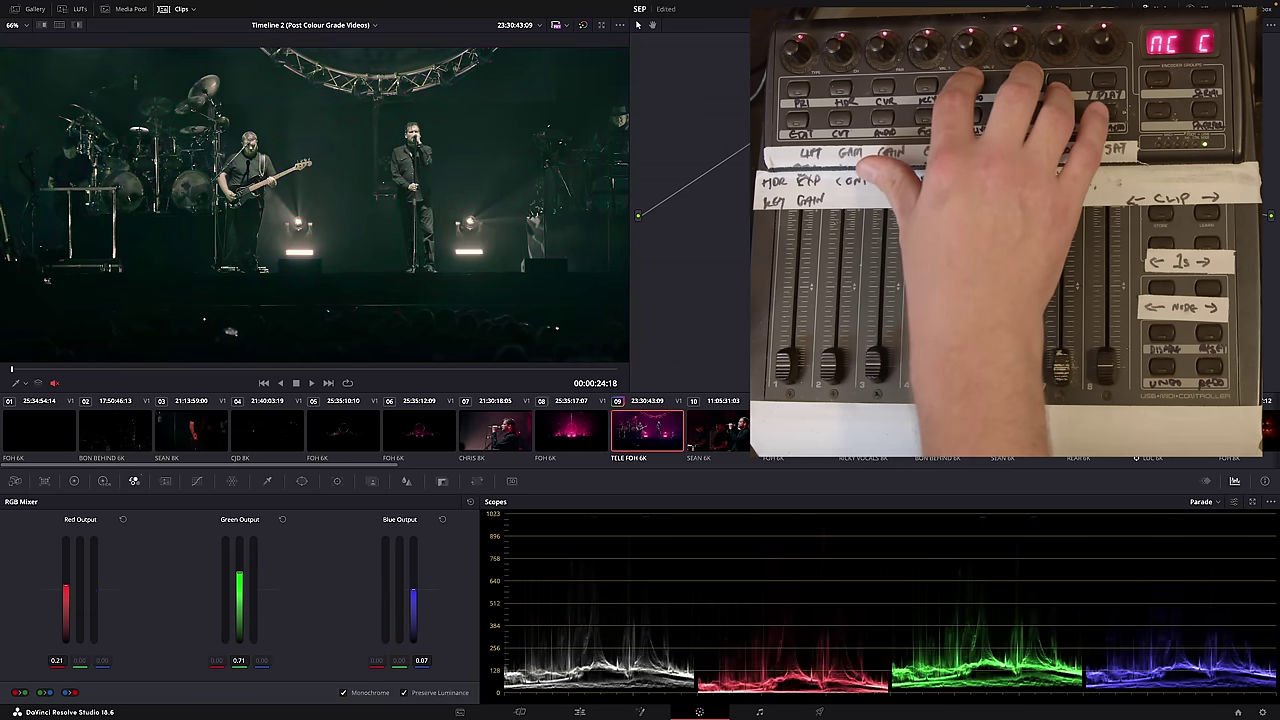
pyautogui.click(372, 694)
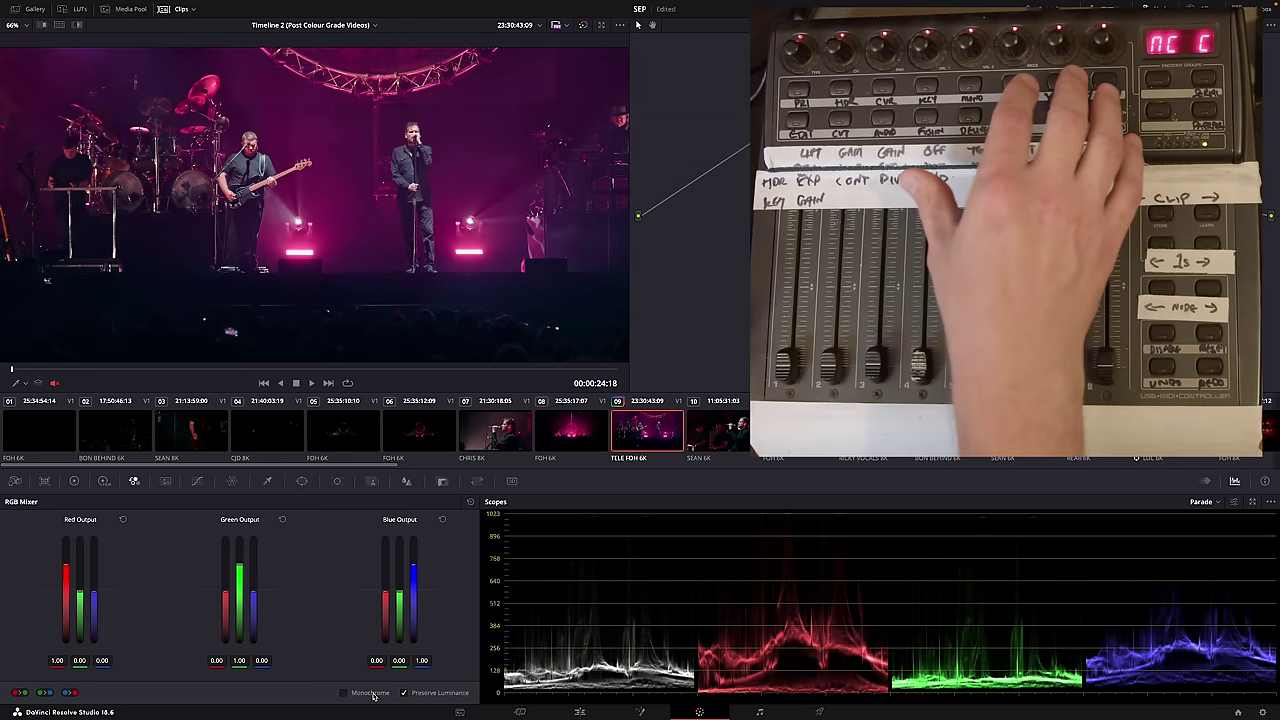
pyautogui.click(406, 481)
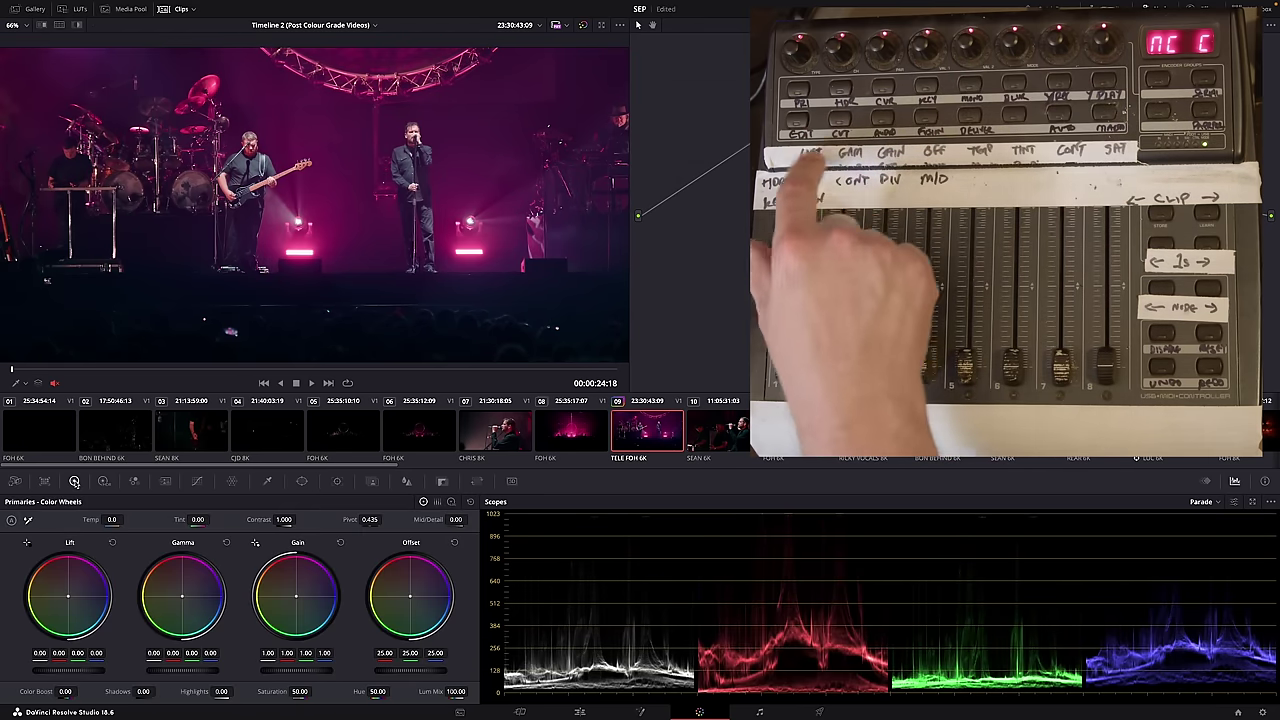
pyautogui.hotkey('shift', '4')
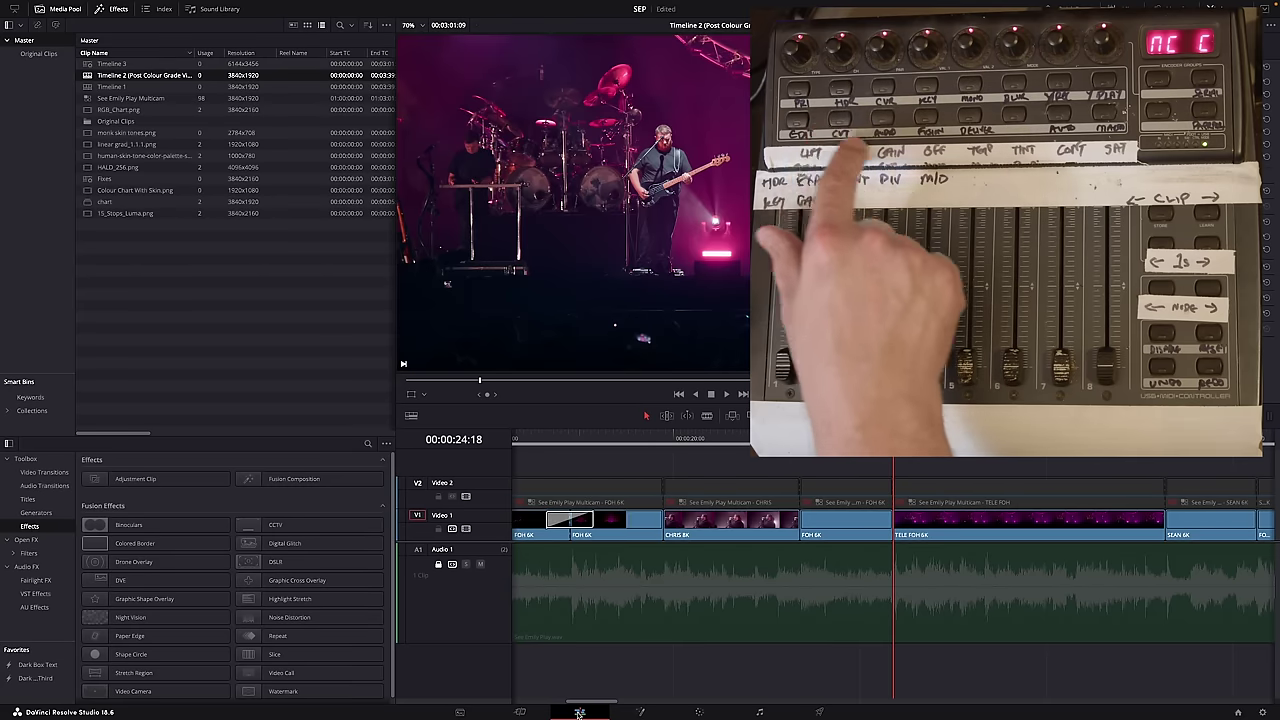
pyautogui.click(519, 712)
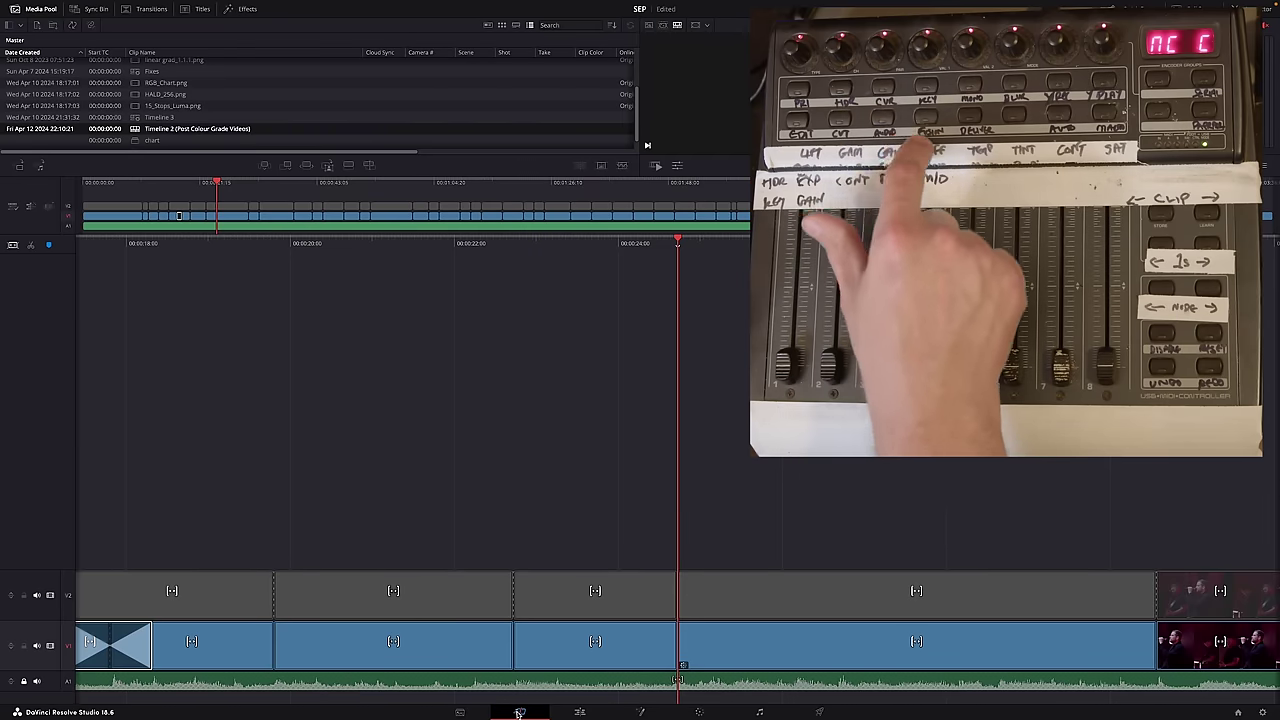
pyautogui.click(761, 712)
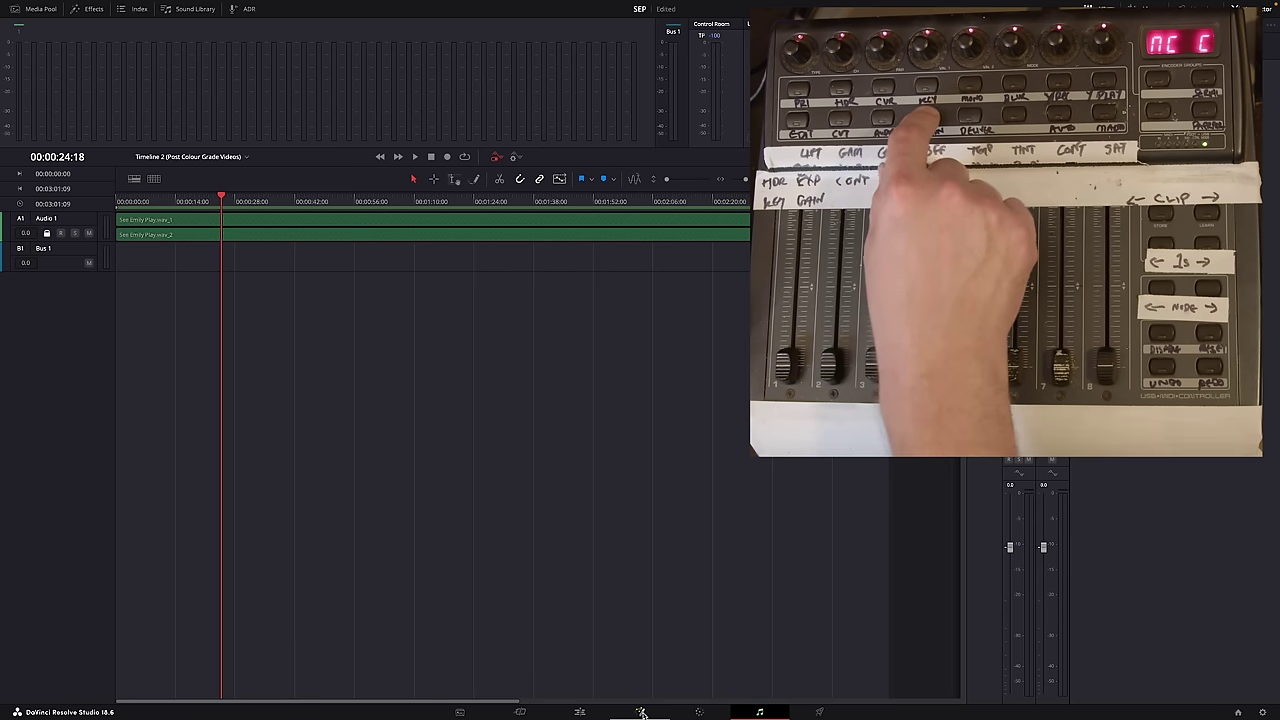
pyautogui.click(641, 713)
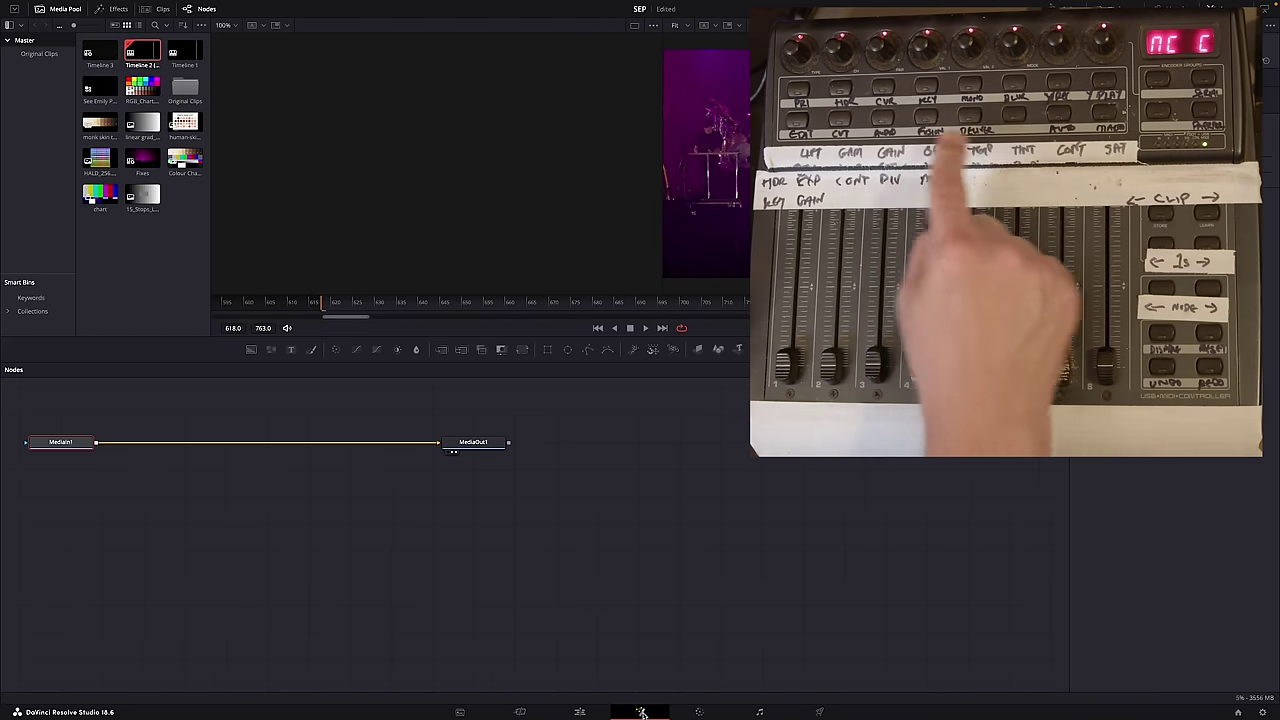
pyautogui.click(820, 713)
pyautogui.click(699, 712)
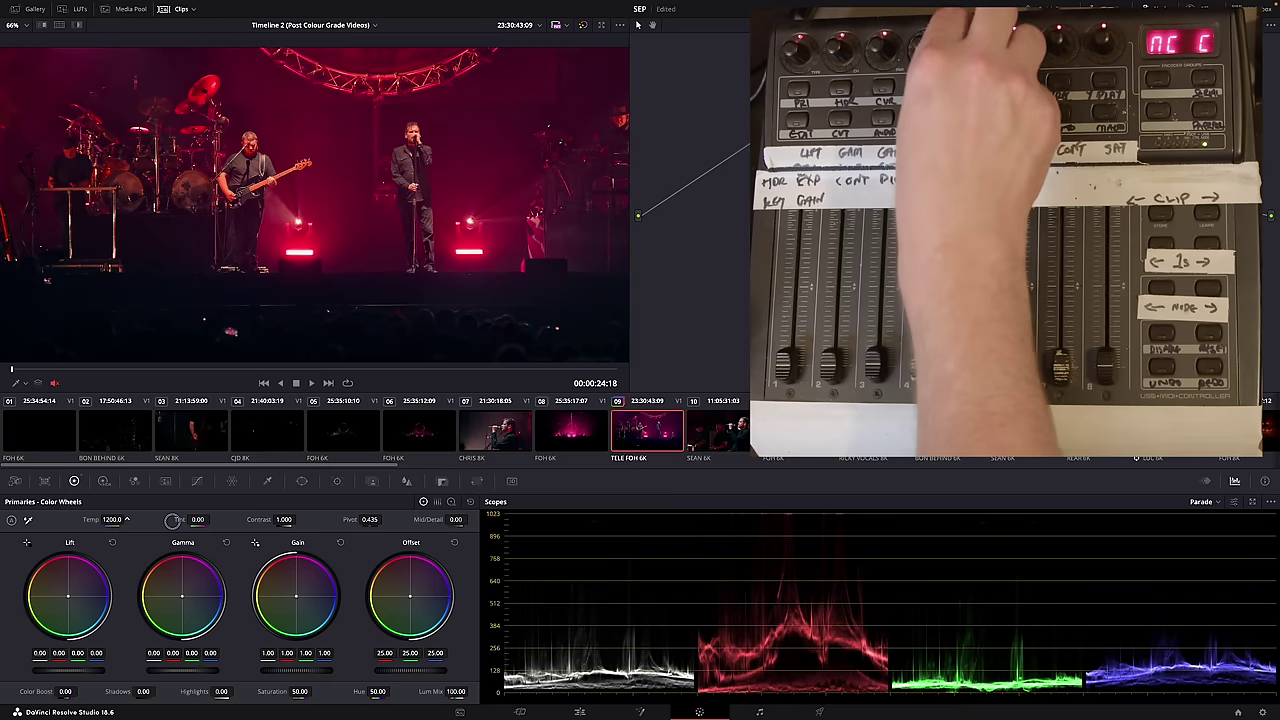
pyautogui.doubleClick(90, 519)
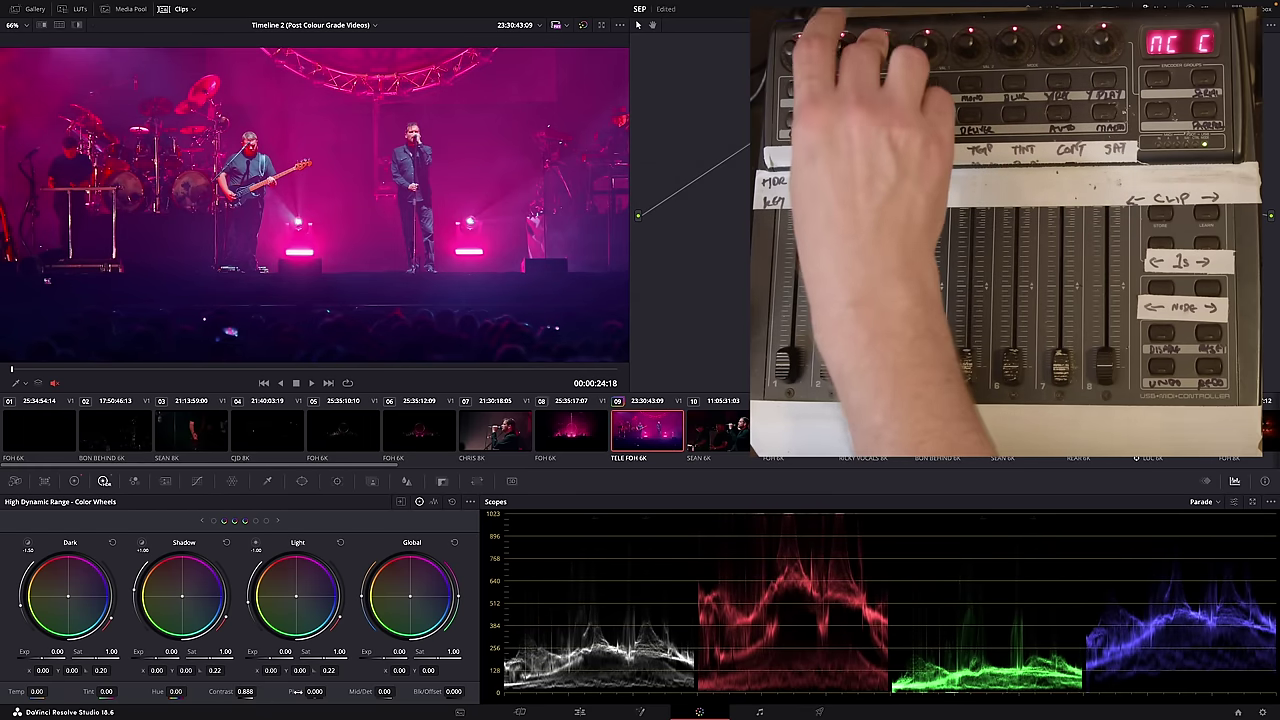
# Reset the HDR wheels' Contrast back to 1.000.
pyautogui.doubleClick(222, 691)
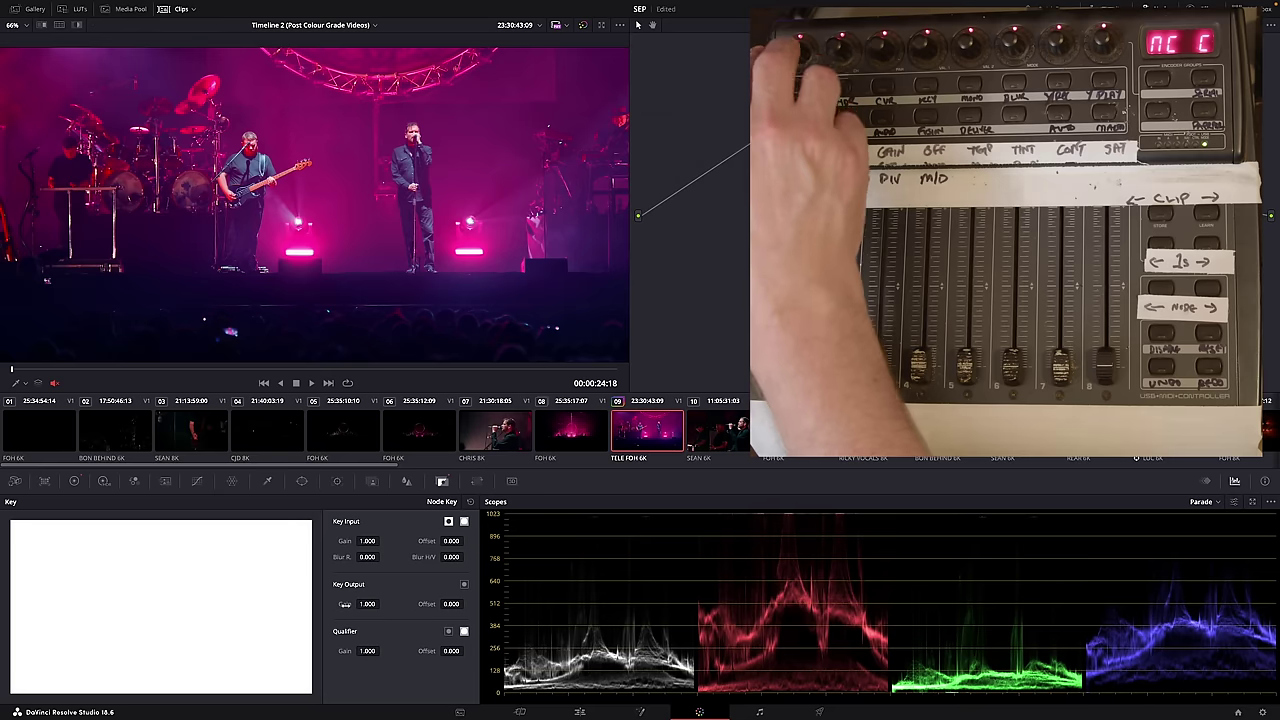
# Bring up the Blur palette for TELE FOH 6K.
pyautogui.click(406, 482)
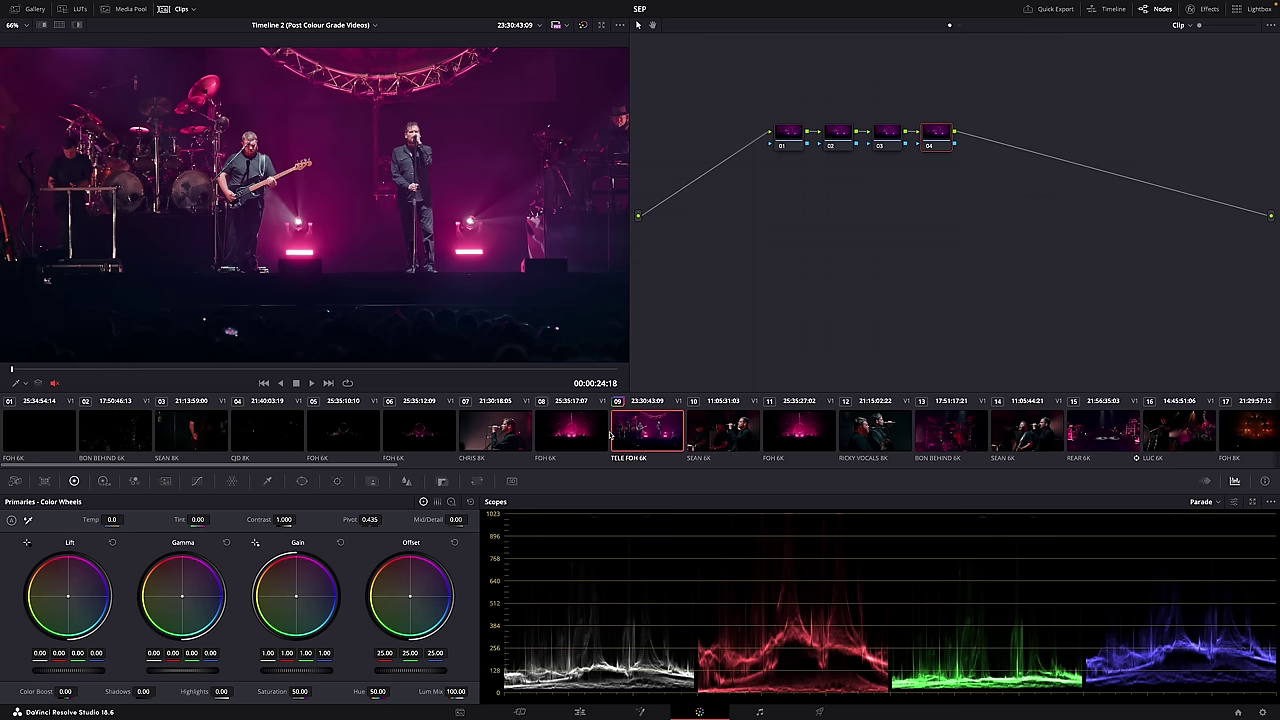
# Compare the FOH 6K and TELE FOH 6K clips by switching between clips 08 and 09.
pyautogui.click(580, 435)
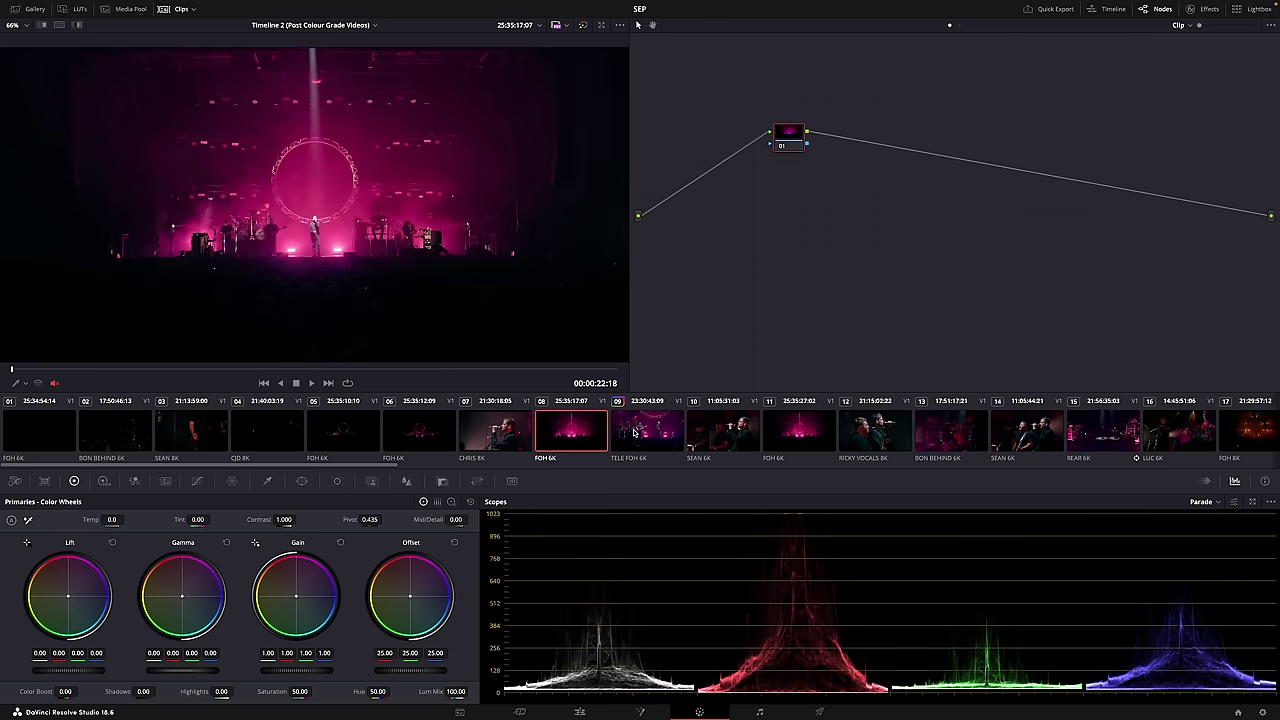
pyautogui.click(634, 433)
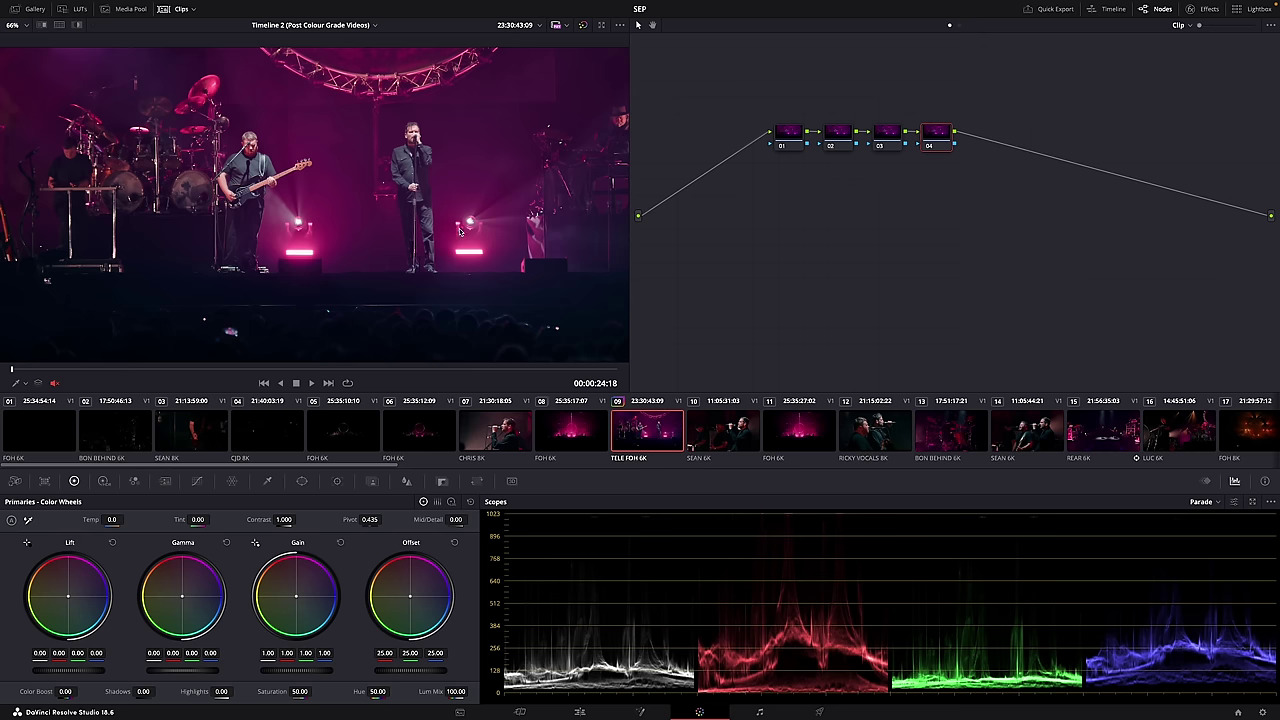
pyautogui.click(587, 436)
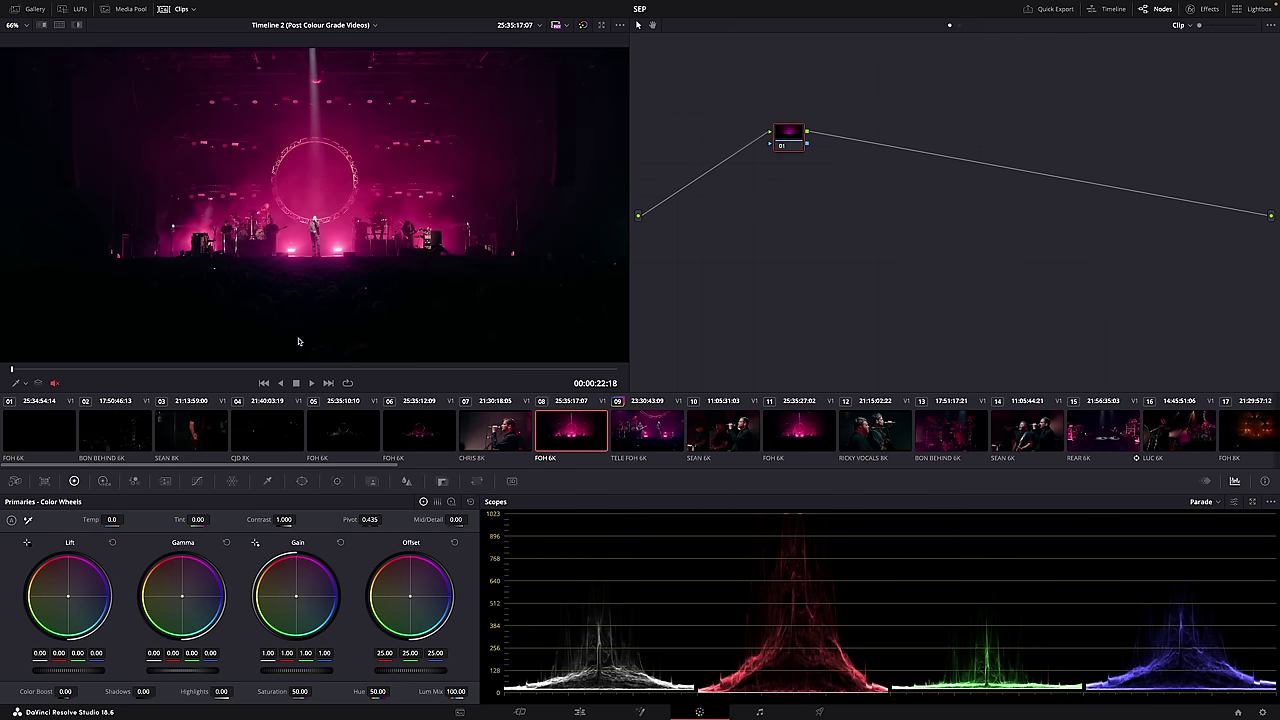
pyautogui.click(658, 436)
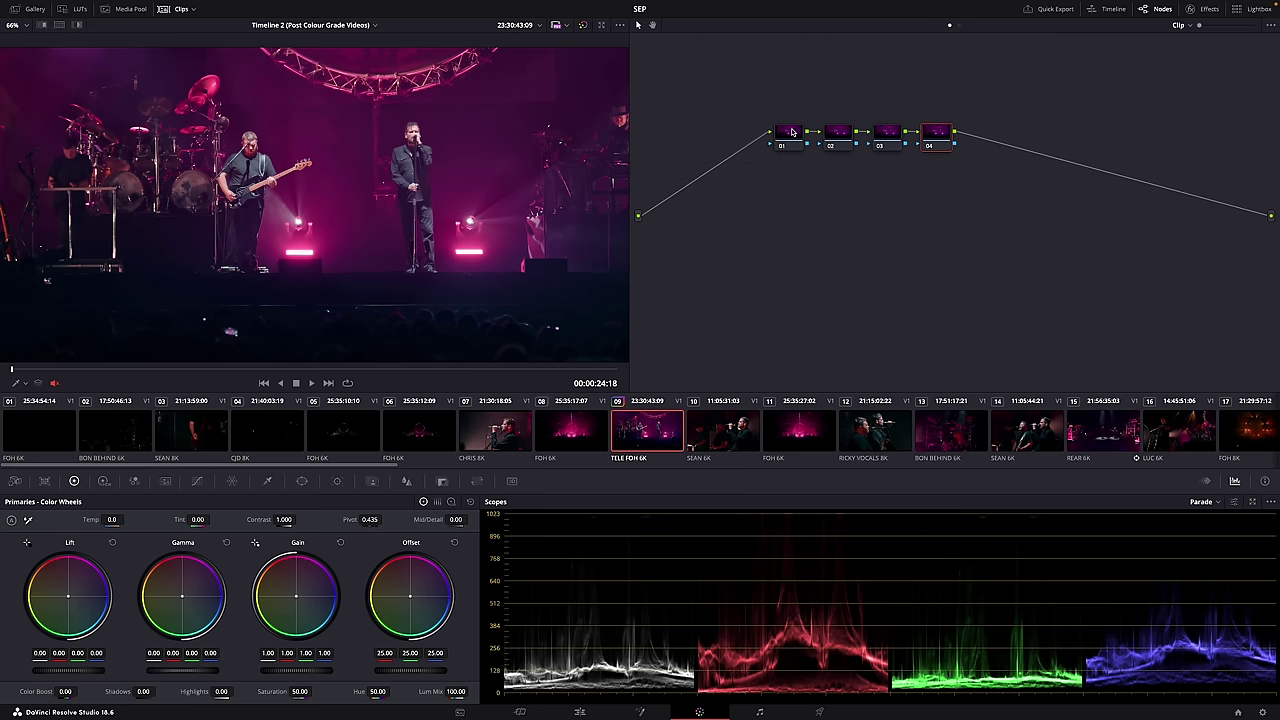
# Reset TELE FOH 6K to a single node and pop Custom Curves out into a floating window.
pyautogui.rightClick(792, 246)
pyautogui.click(836, 252)
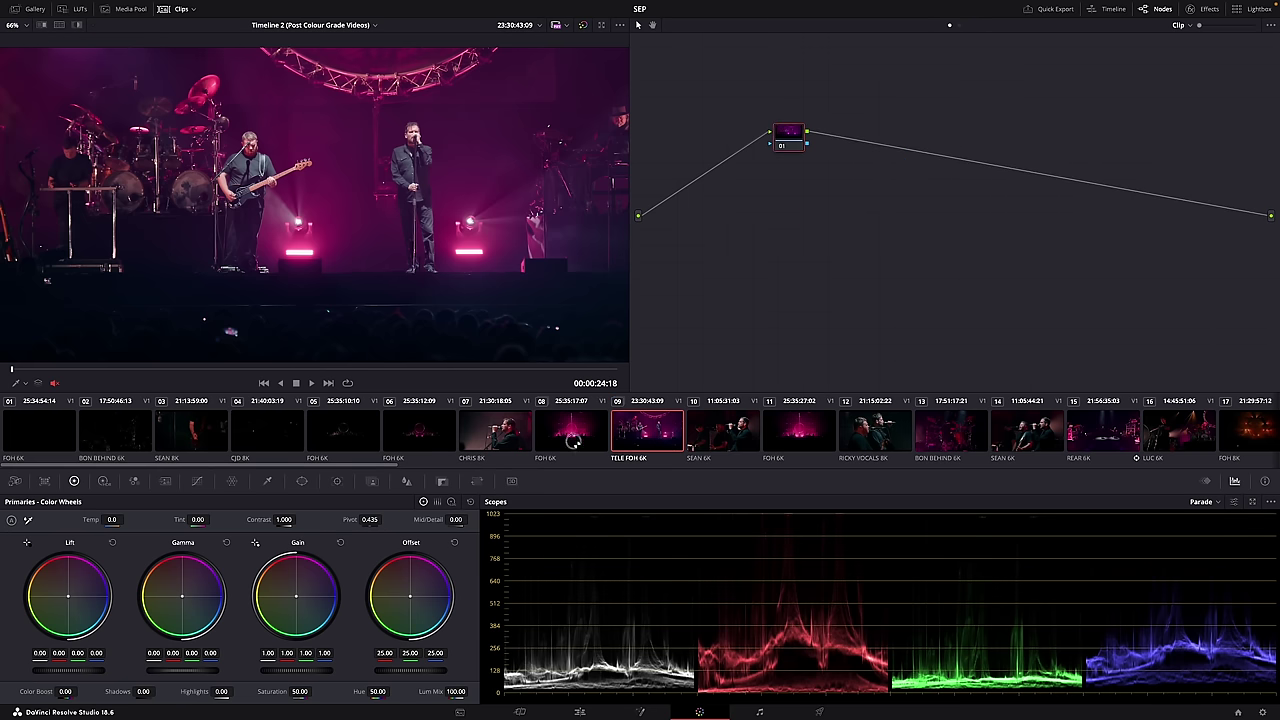
pyautogui.click(572, 436)
pyautogui.click(660, 436)
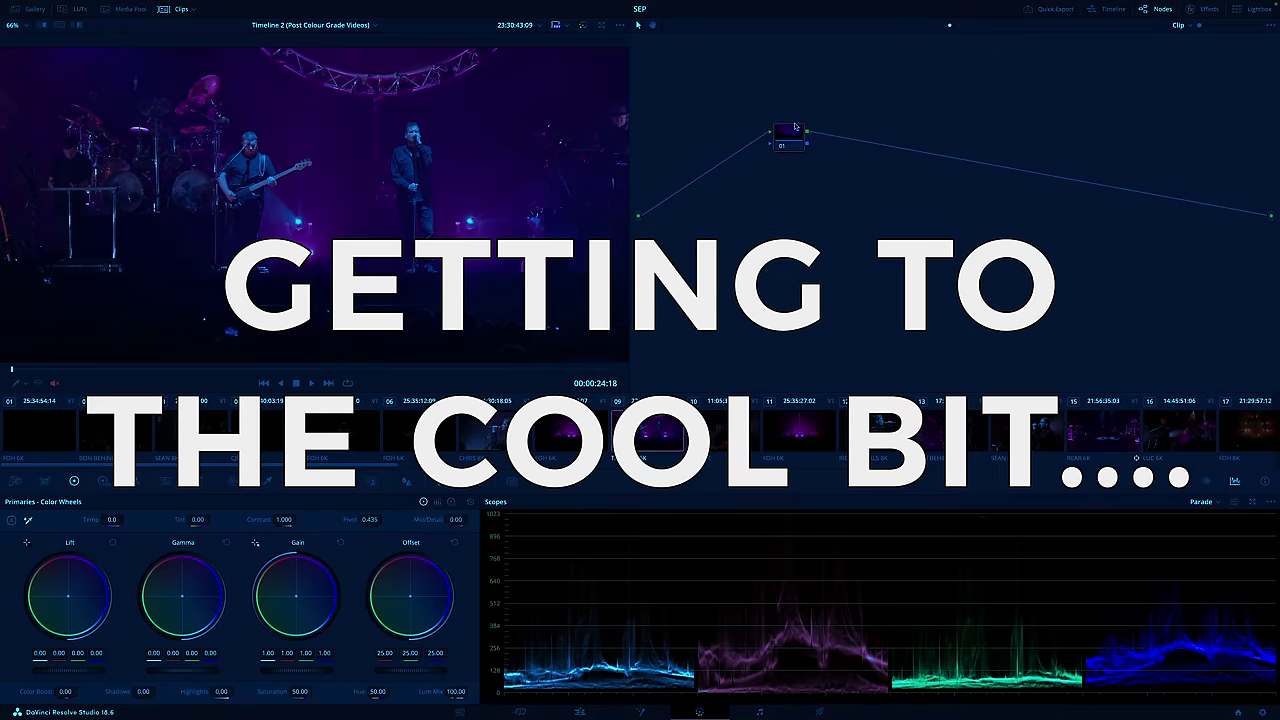
pyautogui.click(199, 481)
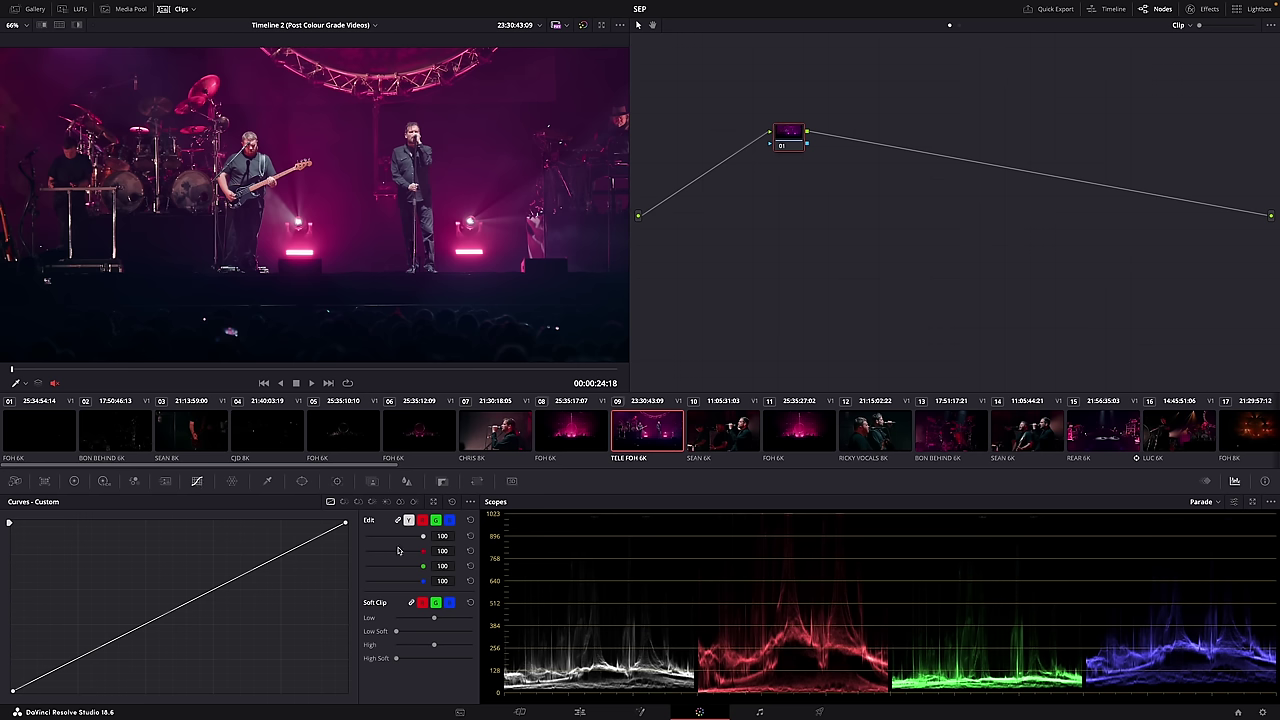
pyautogui.click(434, 503)
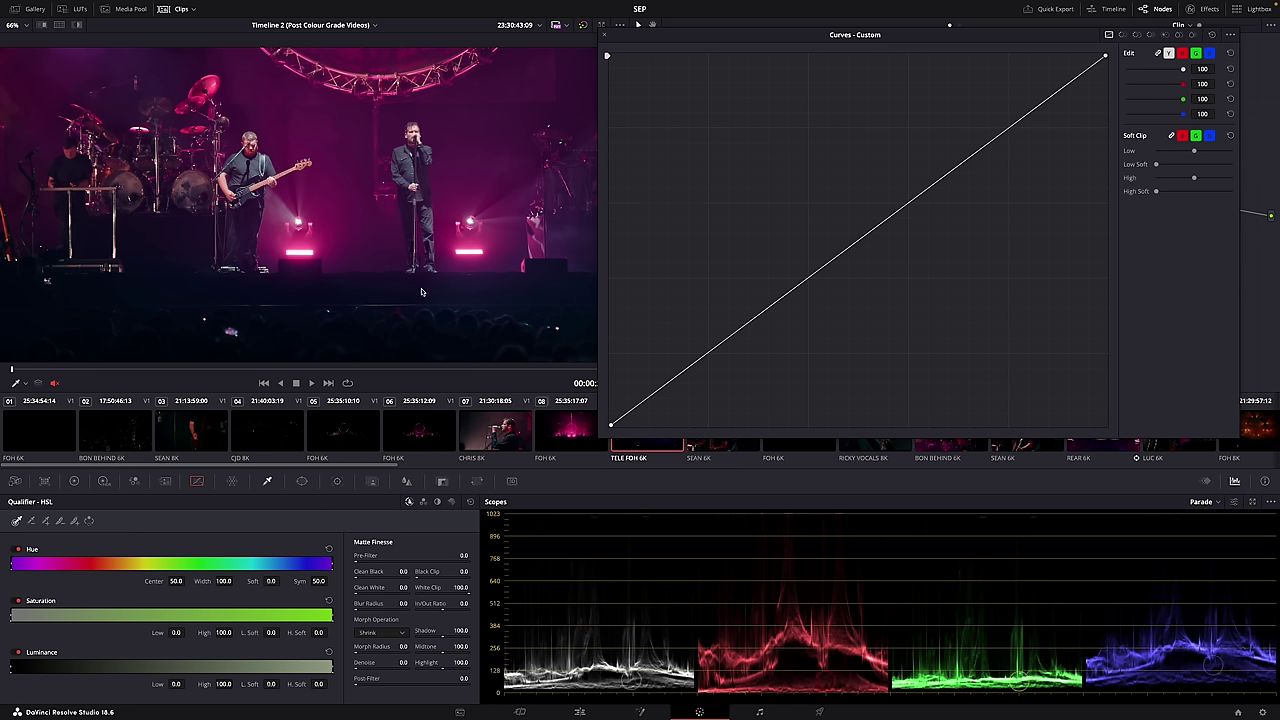
# Scrub TELE FOH 6K to 23:30:49:04 and zoom the viewer onto the guitarist and singer.
pyautogui.click(437, 369)
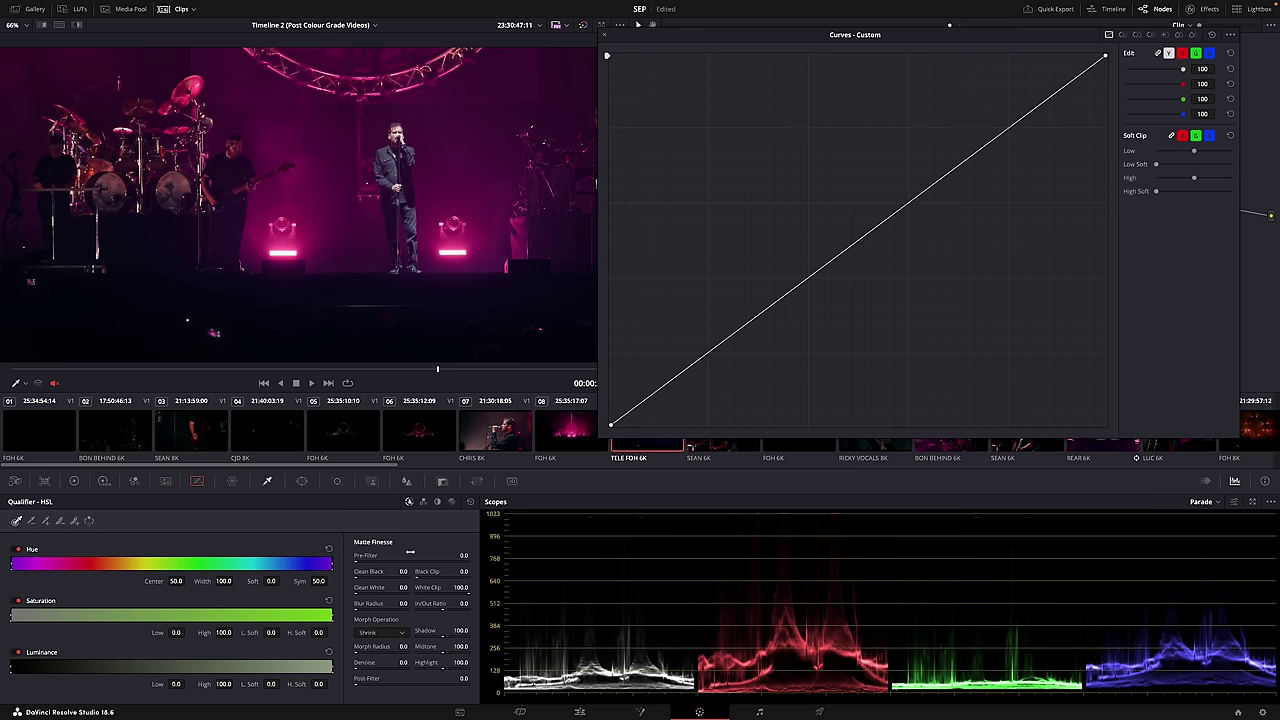
pyautogui.moveTo(474, 371); pyautogui.dragTo(694, 380)
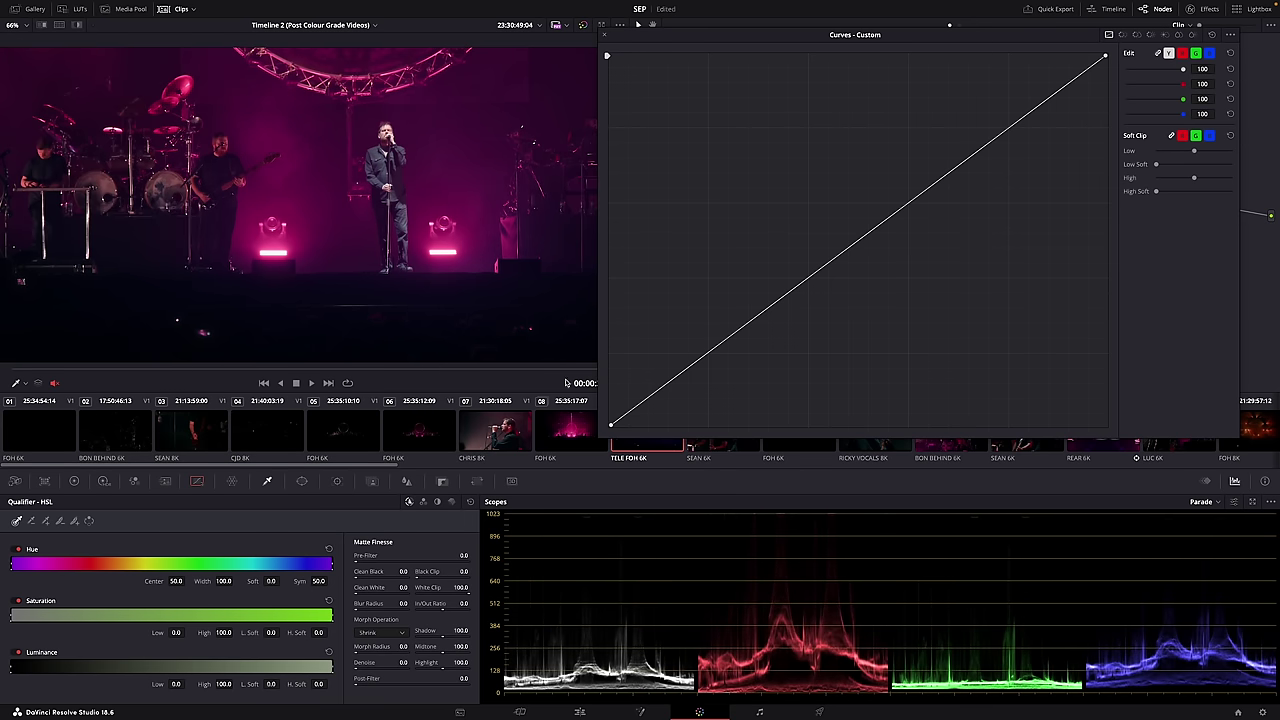
pyautogui.click(579, 428)
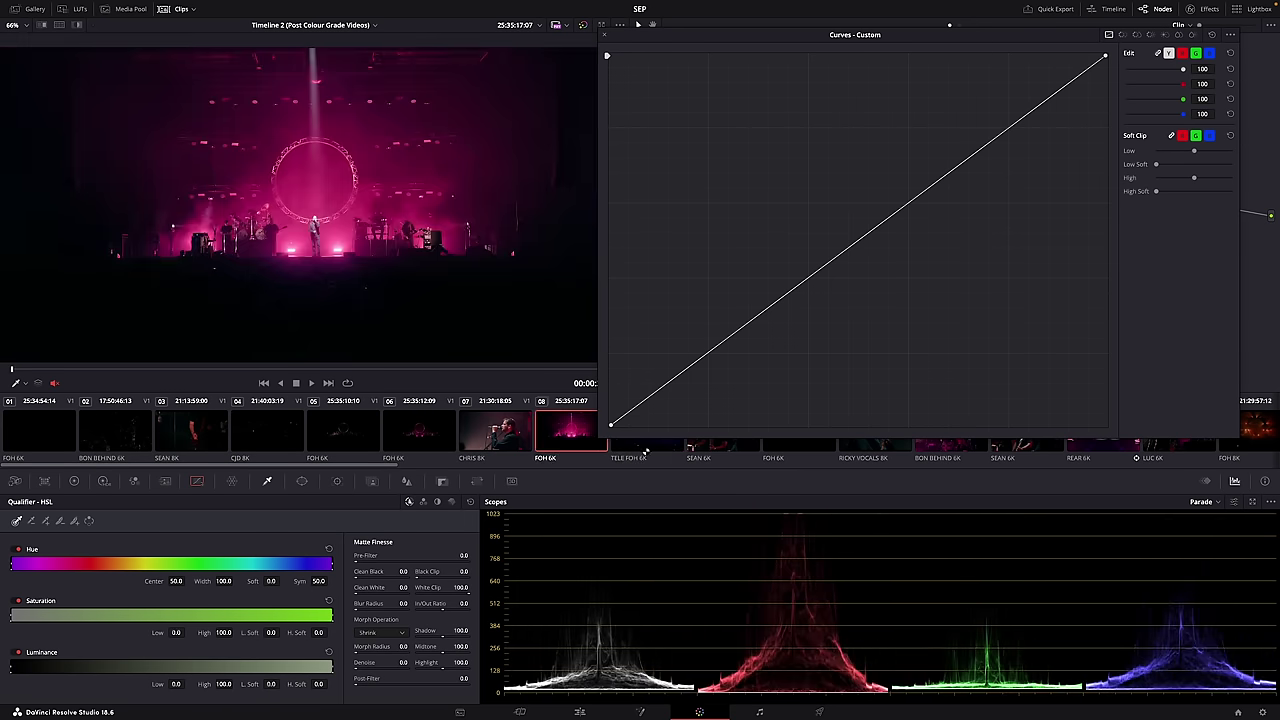
pyautogui.click(646, 450)
pyautogui.moveTo(520, 372); pyautogui.dragTo(662, 371)
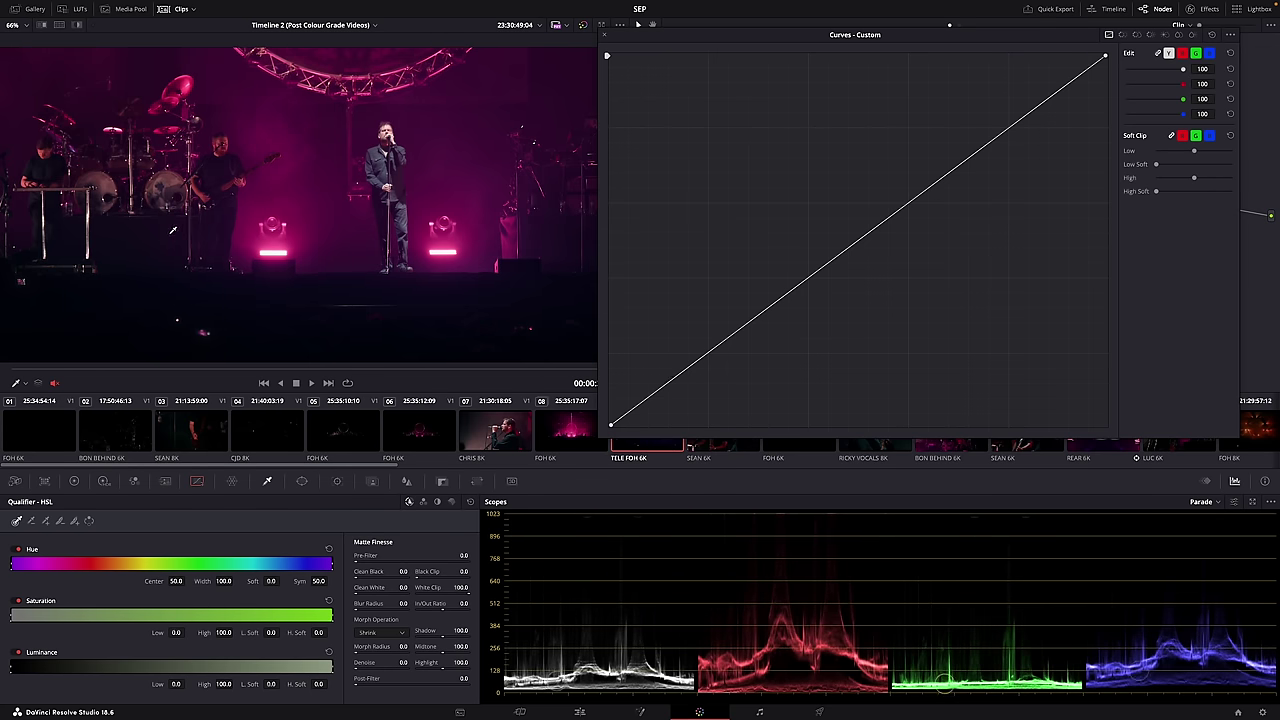
pyautogui.scroll(5, 294, 209)
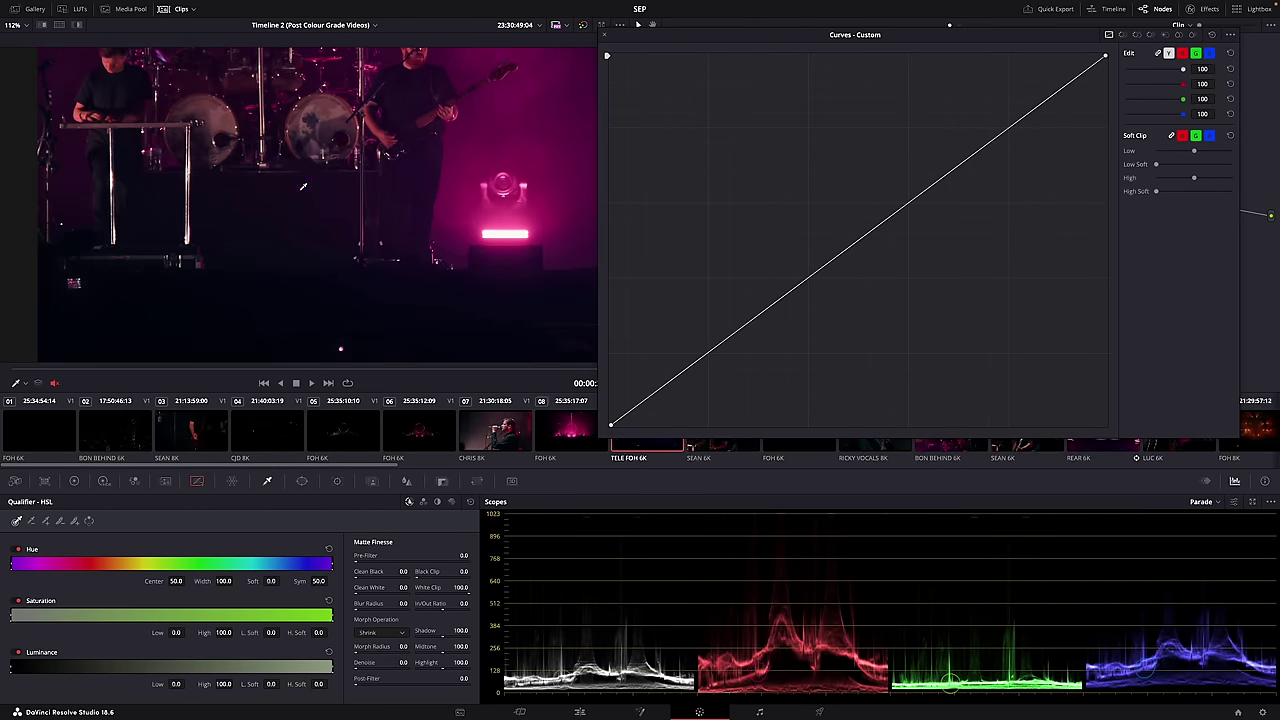
pyautogui.moveTo(262, 189); pyautogui.dragTo(2, 309)
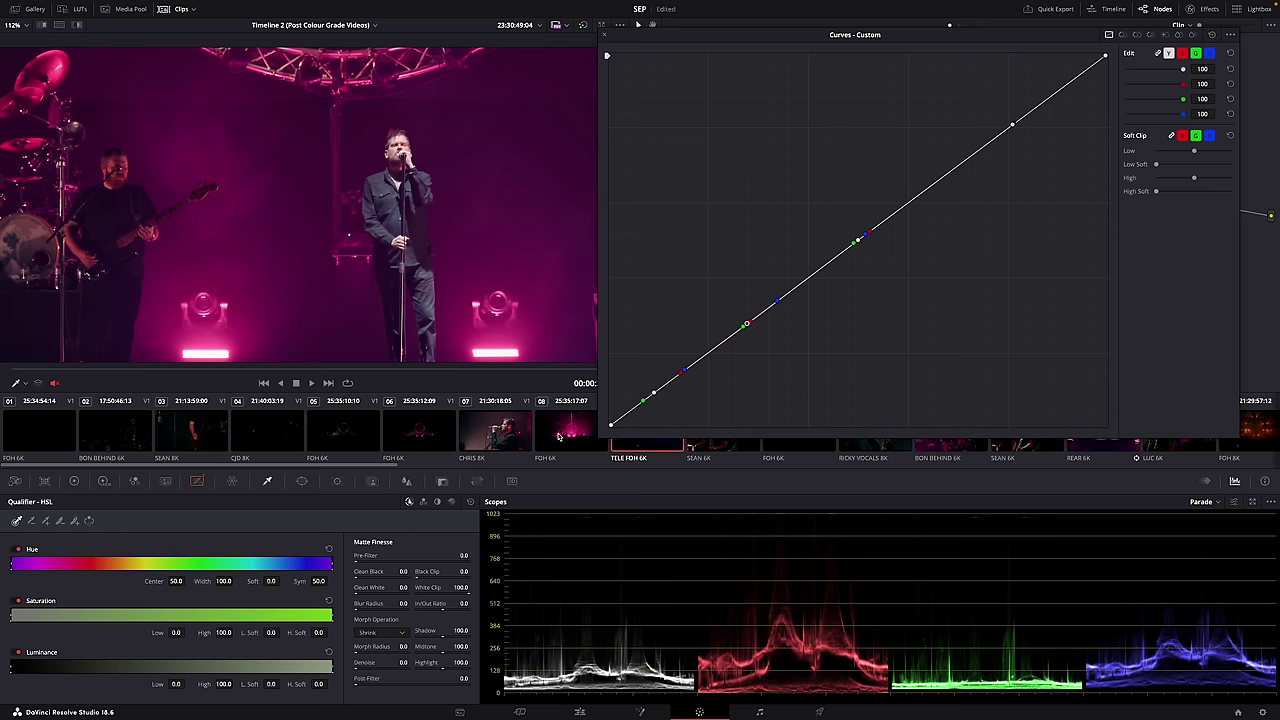
# On FOH 6K, zoom the viewer and sample two curve points from the image and stage light.
pyautogui.click(560, 436)
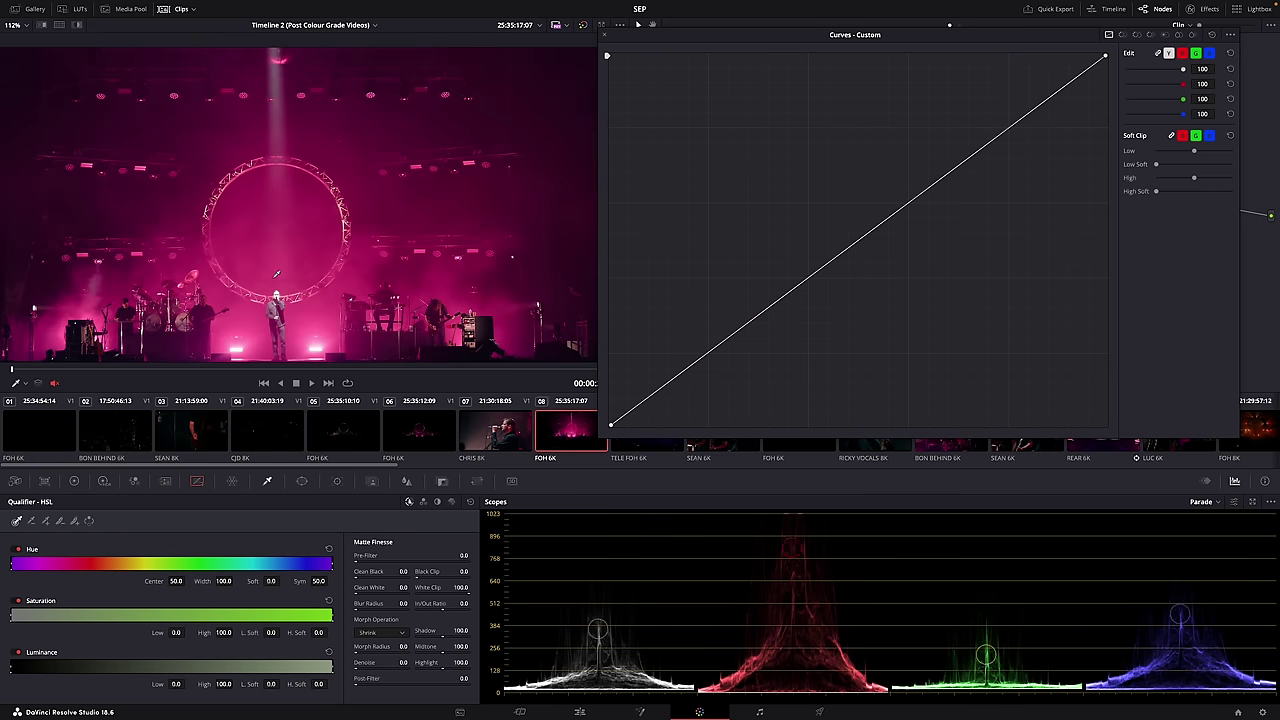
pyautogui.scroll(2, 349, 278)
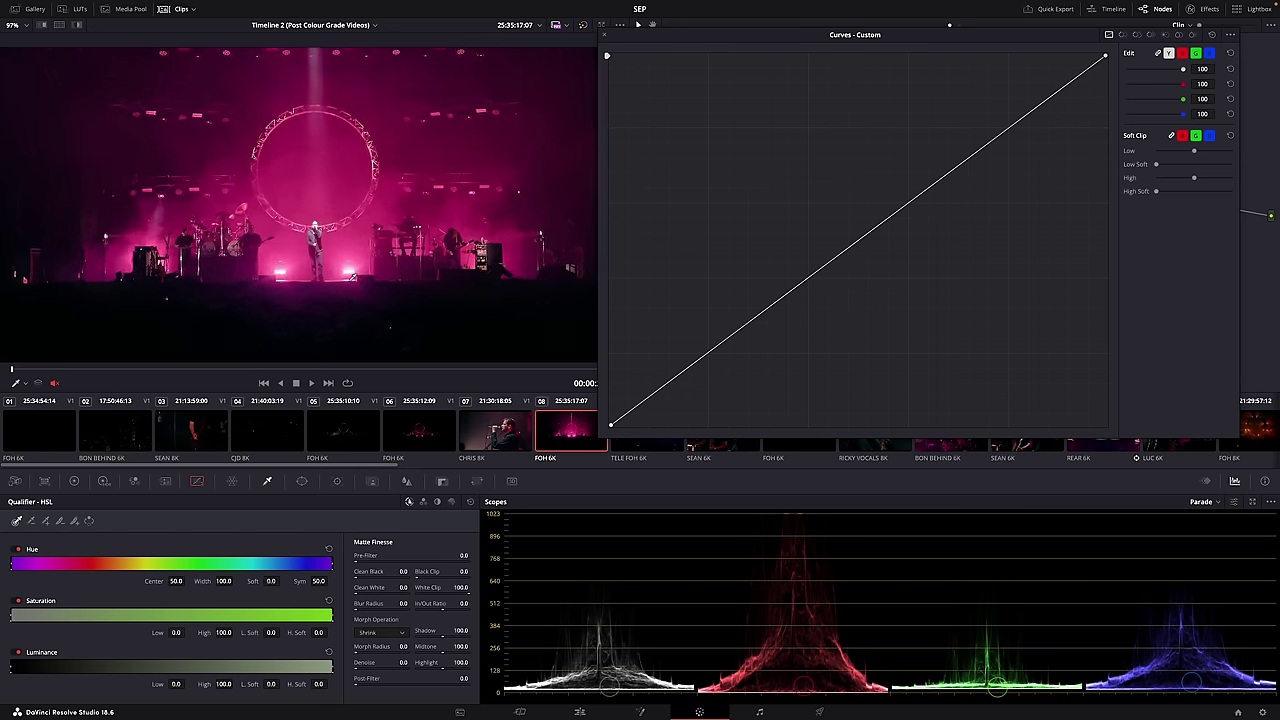
pyautogui.scroll(5, 347, 280)
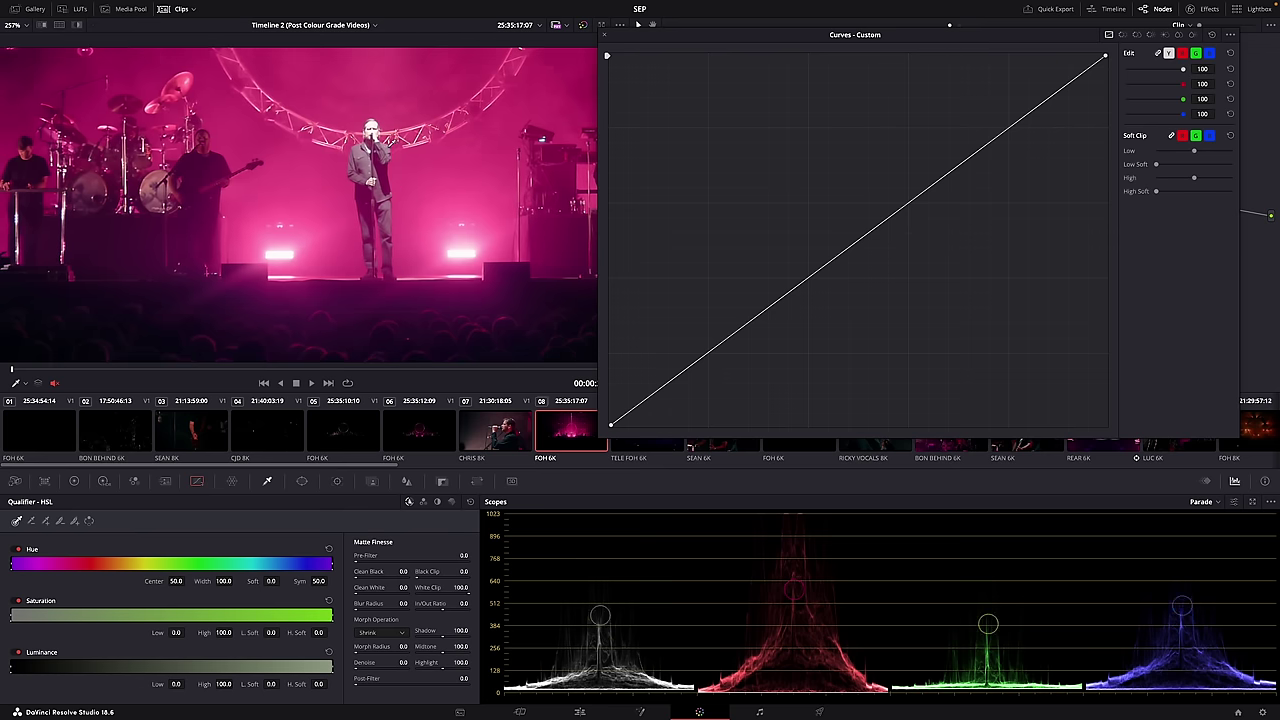
pyautogui.click(380, 128)
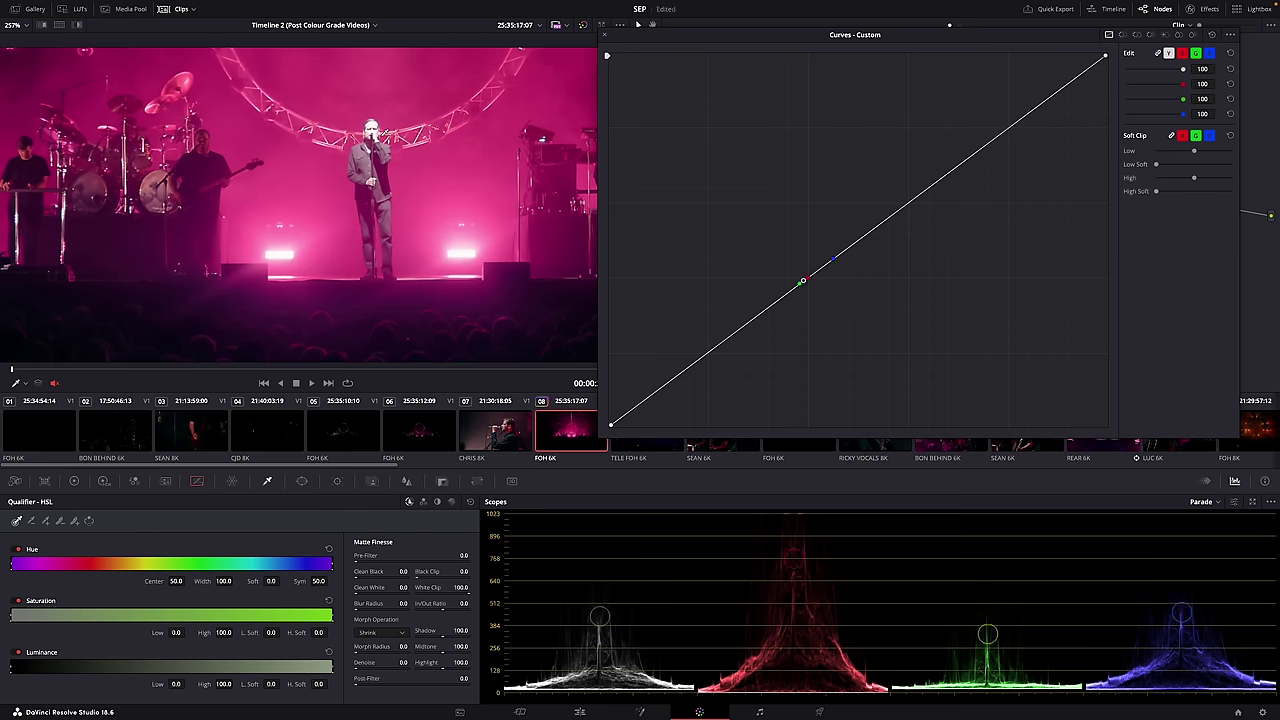
pyautogui.click(463, 254)
# Lower the shadow, midtone and highlight curve points while comparing against TELE FOH 6K.
pyautogui.click(646, 447)
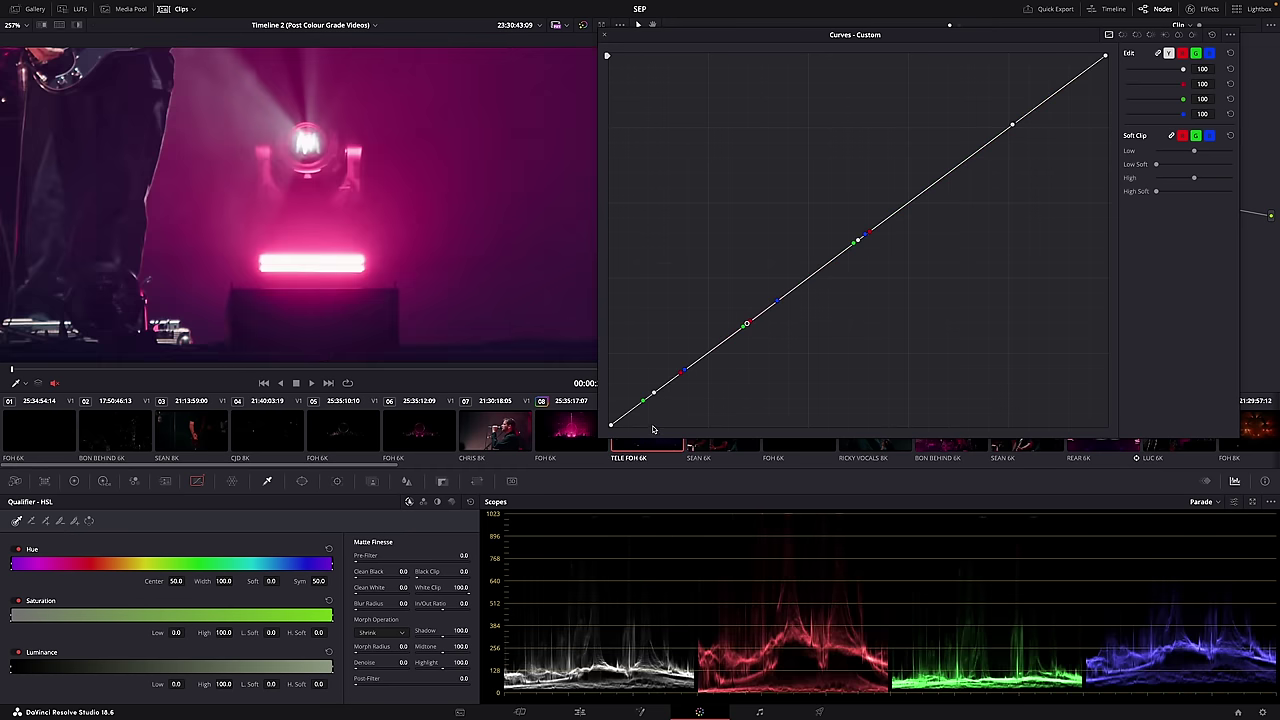
pyautogui.click(593, 442)
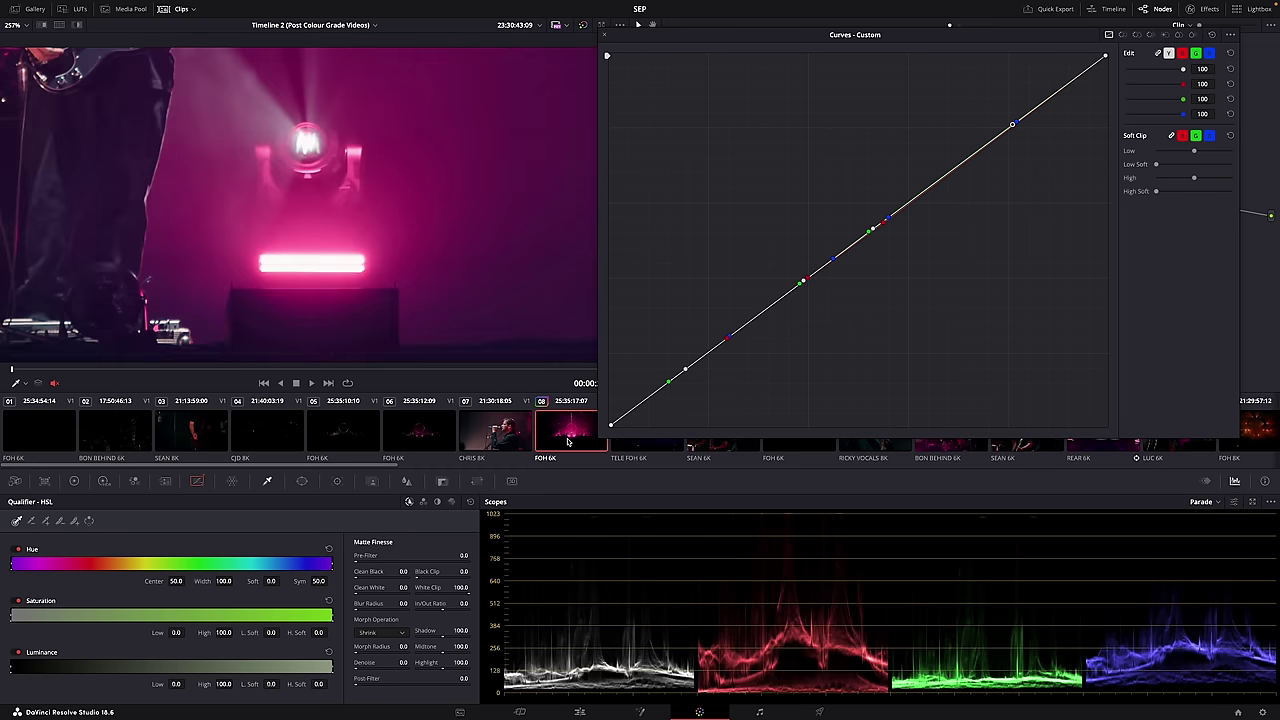
pyautogui.moveTo(685, 372); pyautogui.dragTo(685, 398)
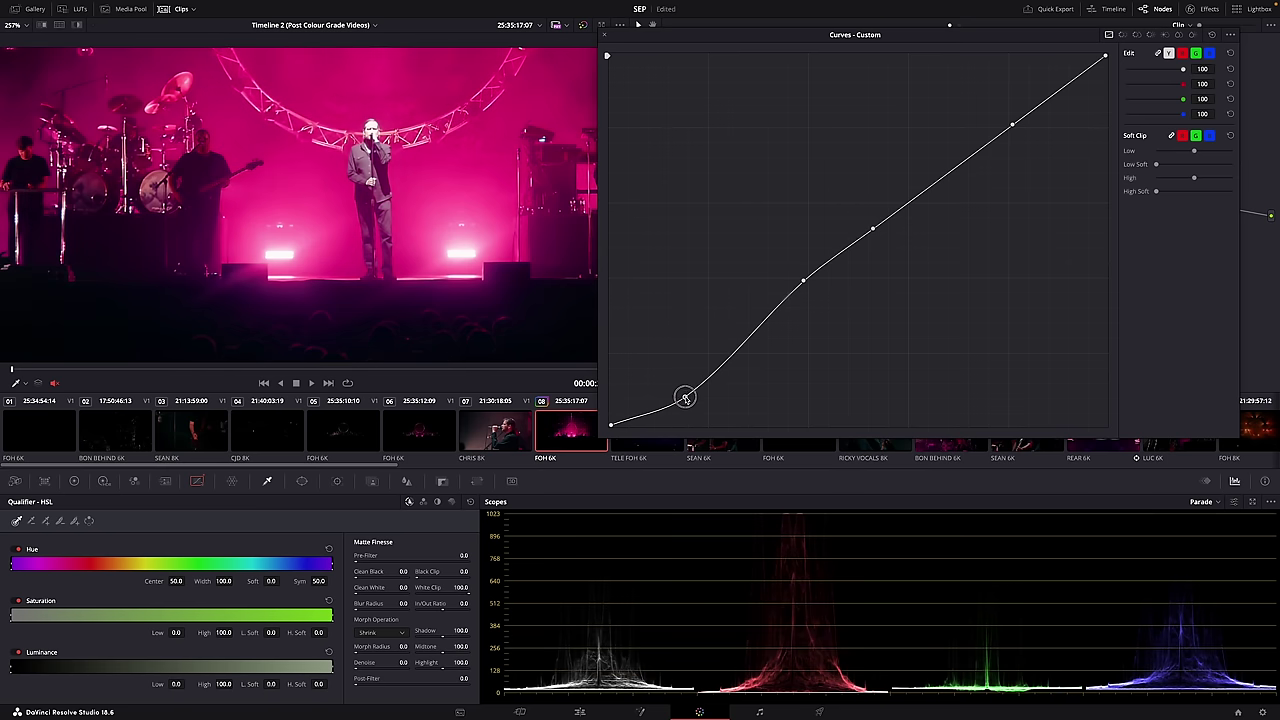
pyautogui.click(632, 450)
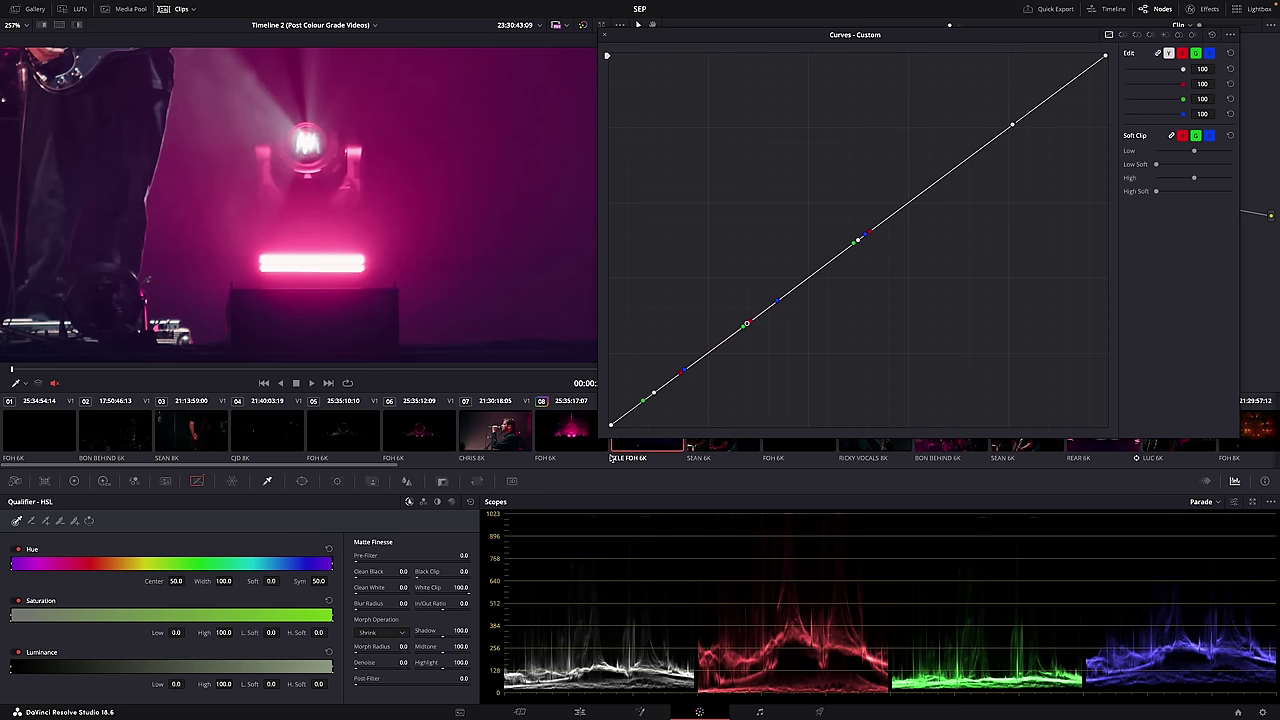
pyautogui.click(572, 446)
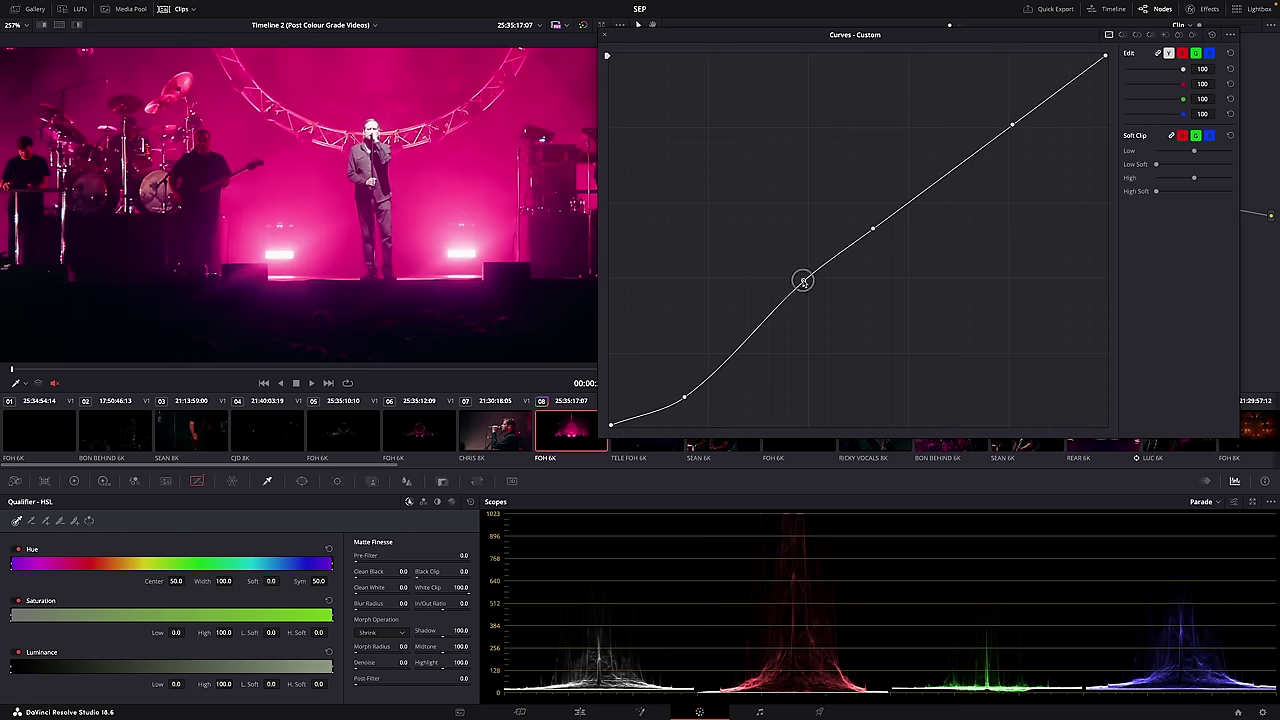
pyautogui.moveTo(803, 281); pyautogui.dragTo(805, 322)
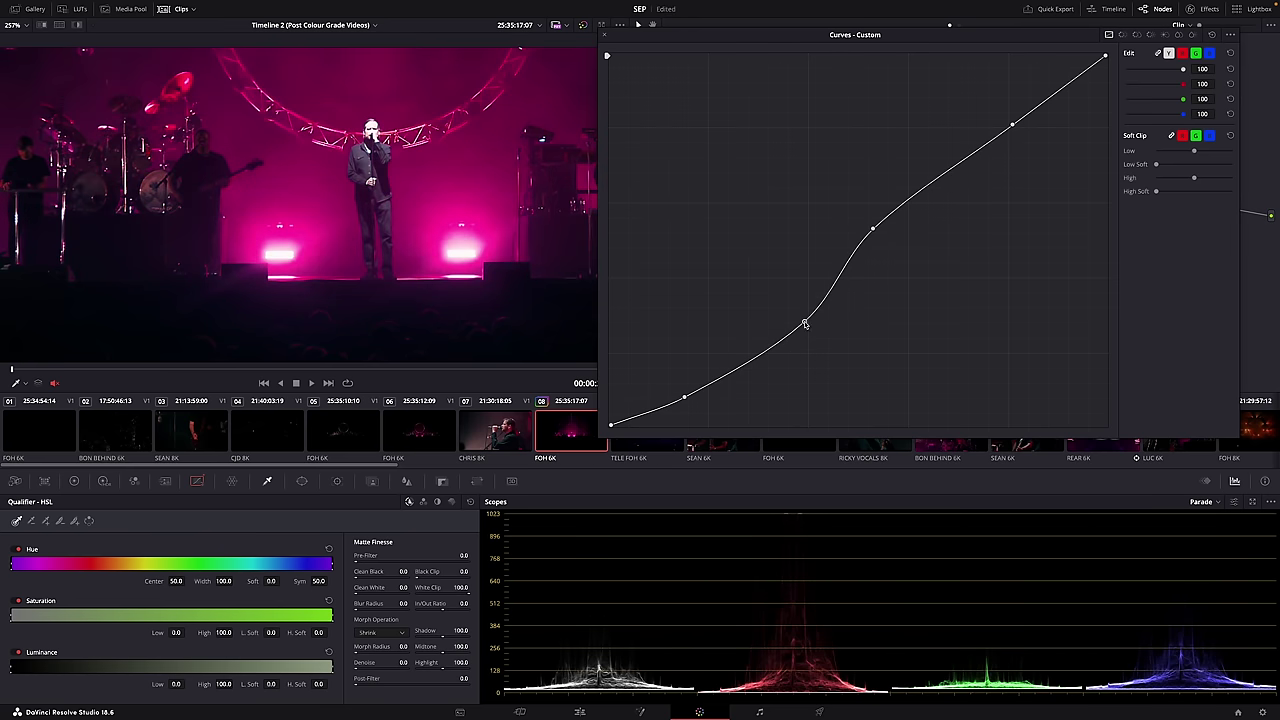
pyautogui.click(652, 450)
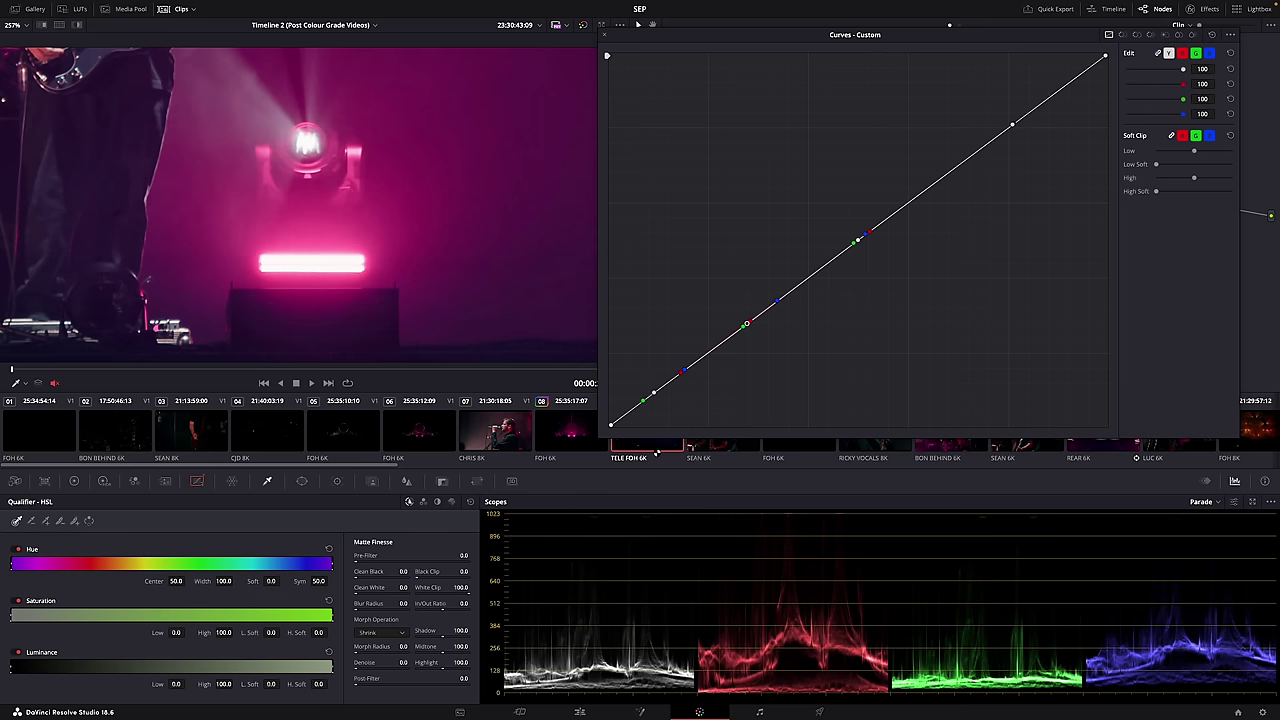
pyautogui.click(590, 449)
pyautogui.moveTo(873, 231); pyautogui.dragTo(873, 243)
pyautogui.moveTo(1013, 128); pyautogui.dragTo(1014, 132)
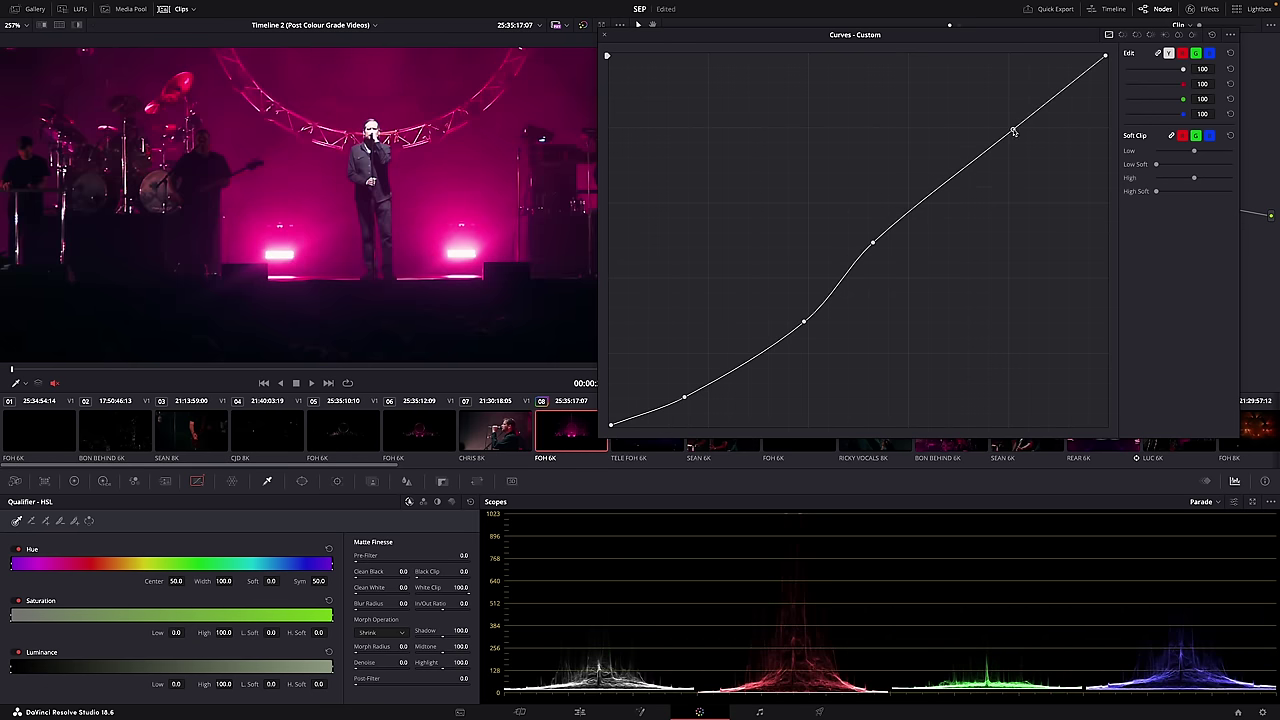
# Compare once more, then reset the FOH 6K custom curve to a straight line.
pyautogui.scroll(-5, 446, 355)
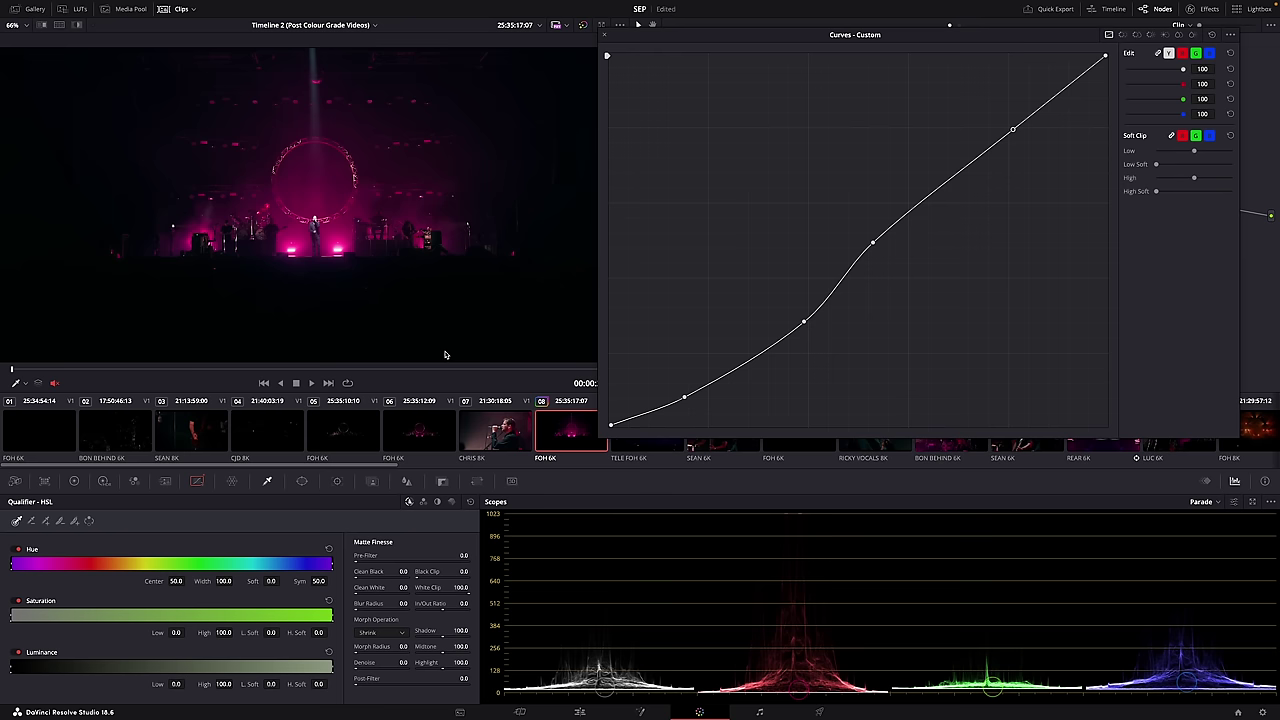
pyautogui.click(655, 450)
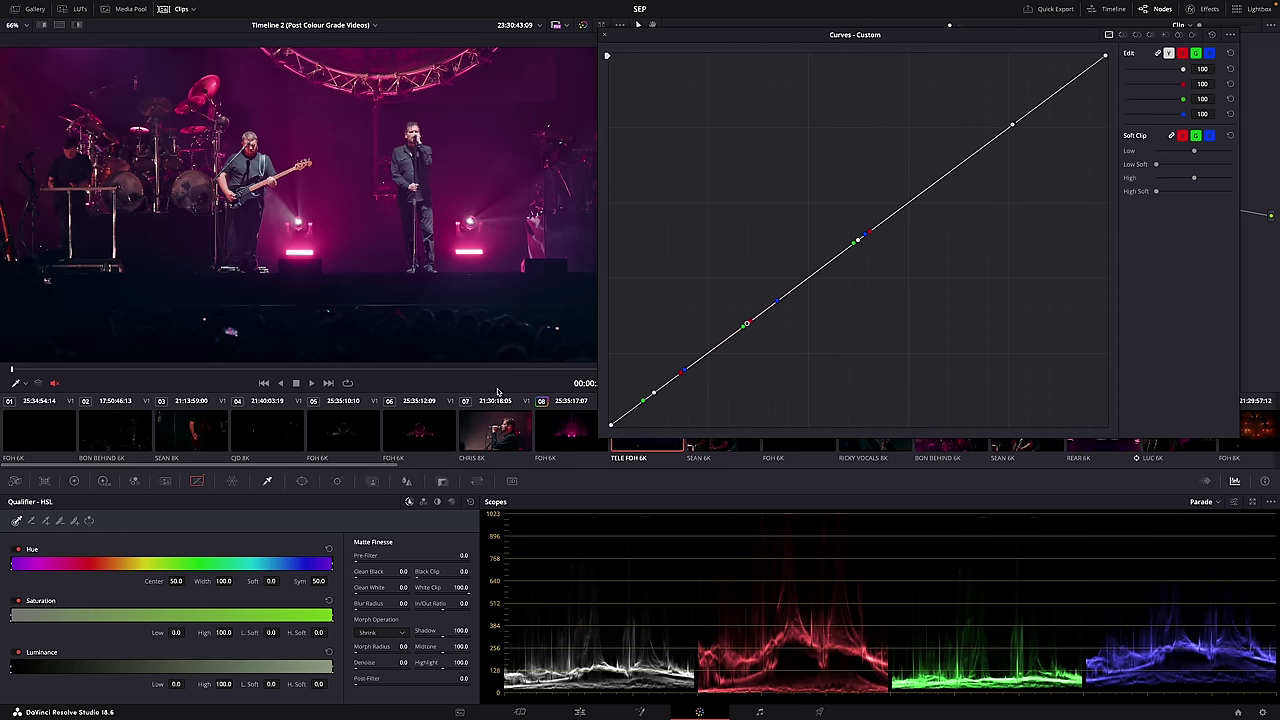
pyautogui.click(566, 430)
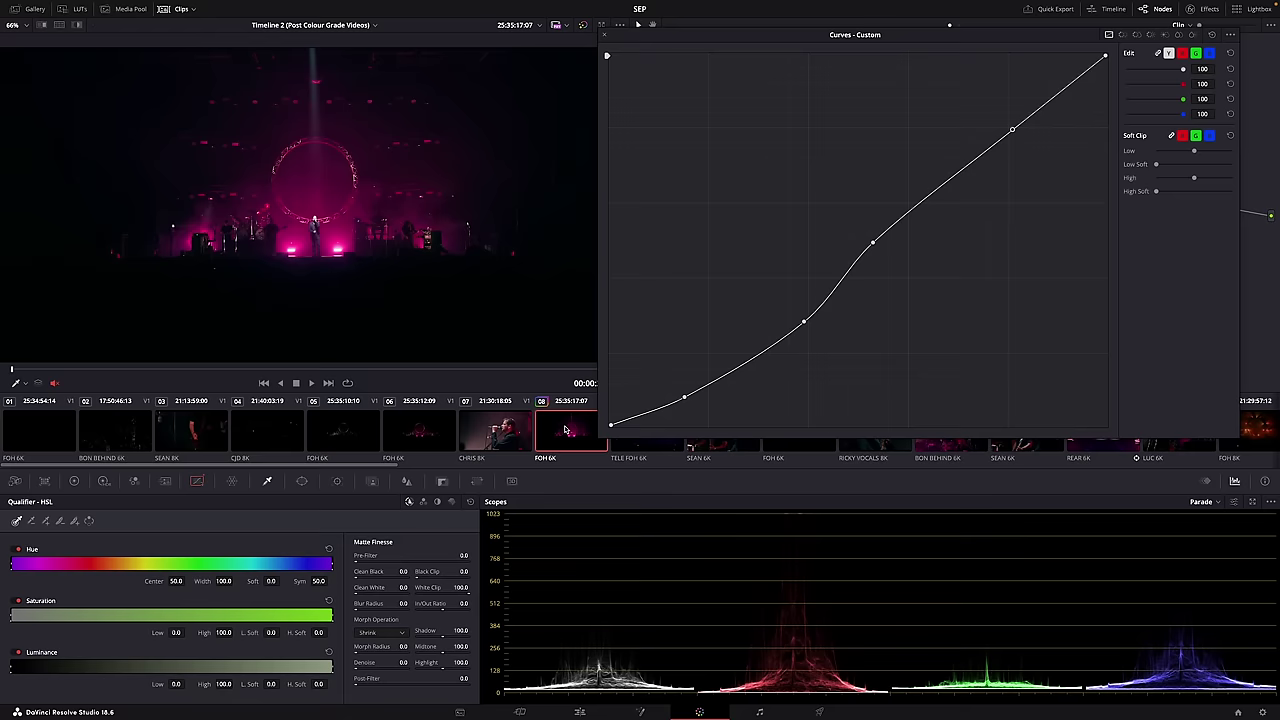
pyautogui.click(1211, 36)
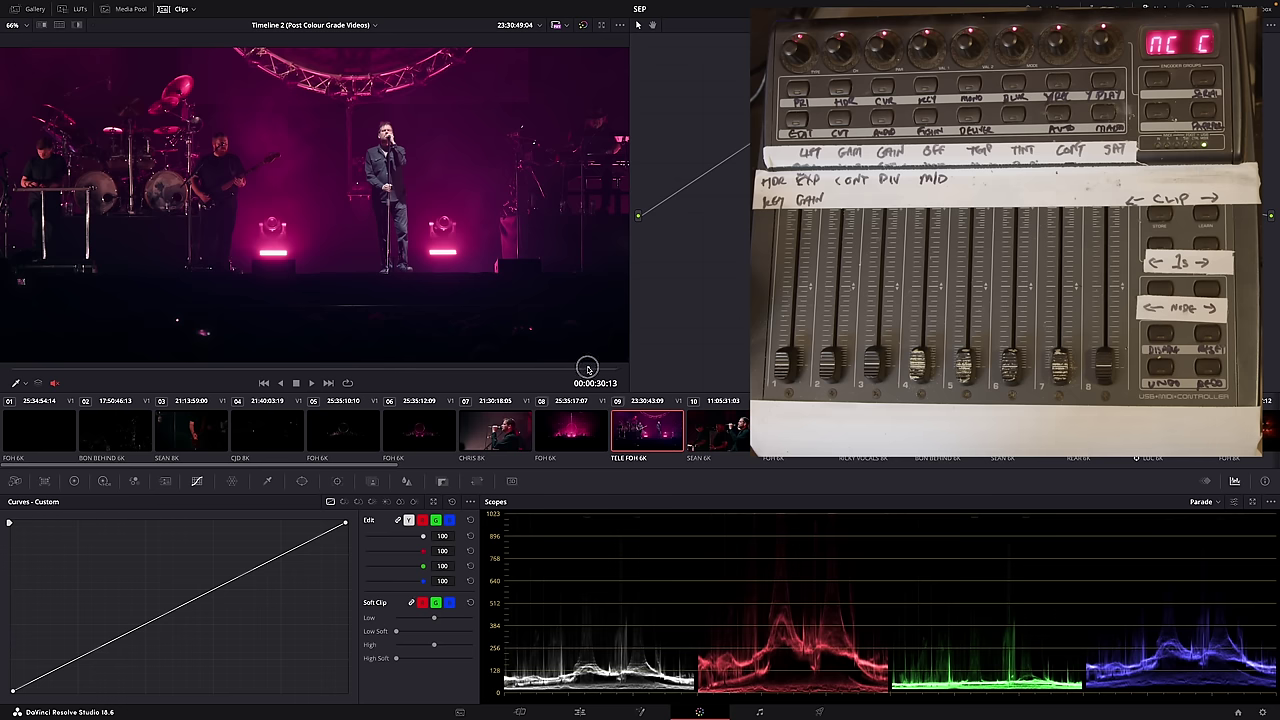
pyautogui.moveTo(587, 368); pyautogui.dragTo(617, 370)
pyautogui.rightClick(350, 198)
pyautogui.click(373, 204)
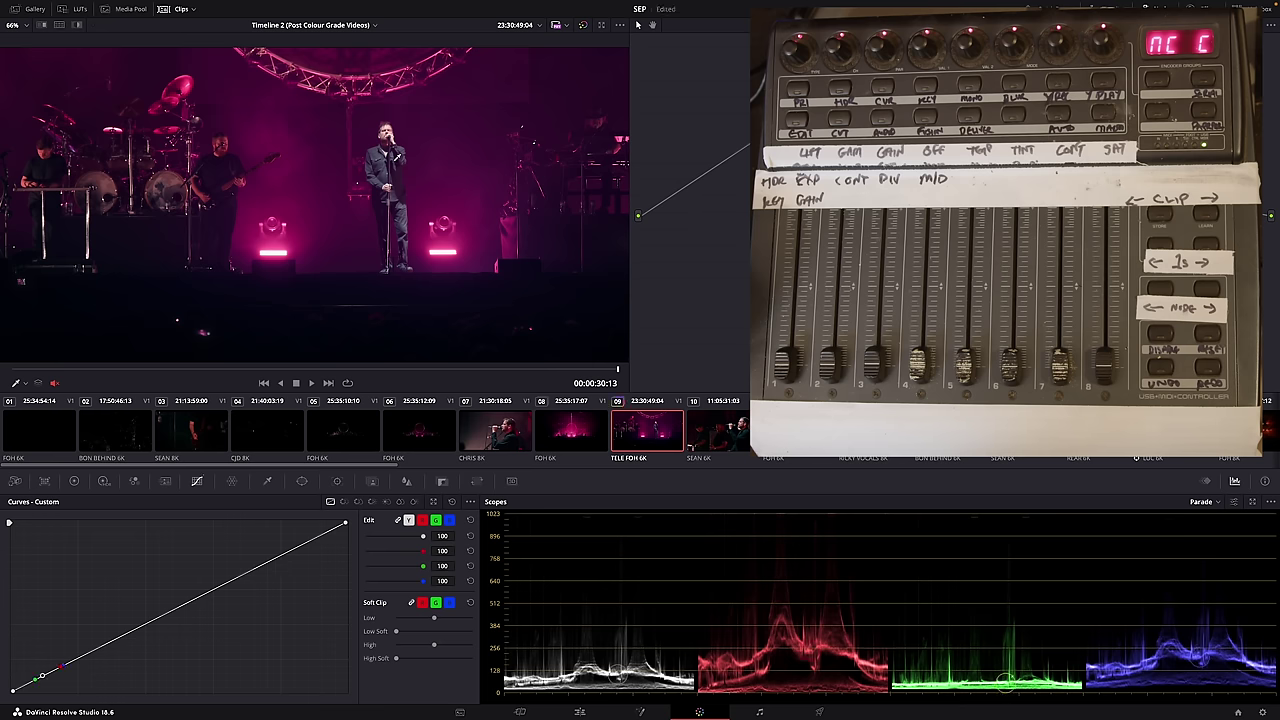
pyautogui.scroll(4, 390, 120)
pyautogui.scroll(2, 357, 189)
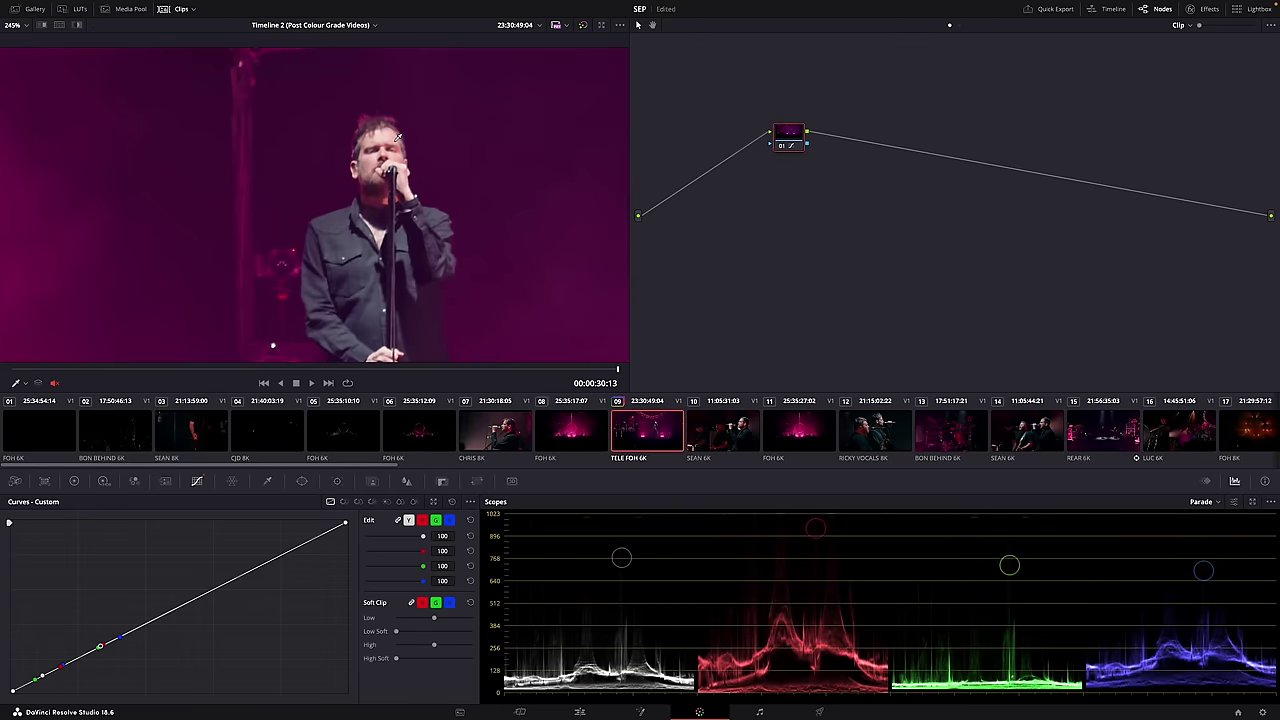
pyautogui.scroll(-3, 256, 229)
pyautogui.scroll(3, 256, 229)
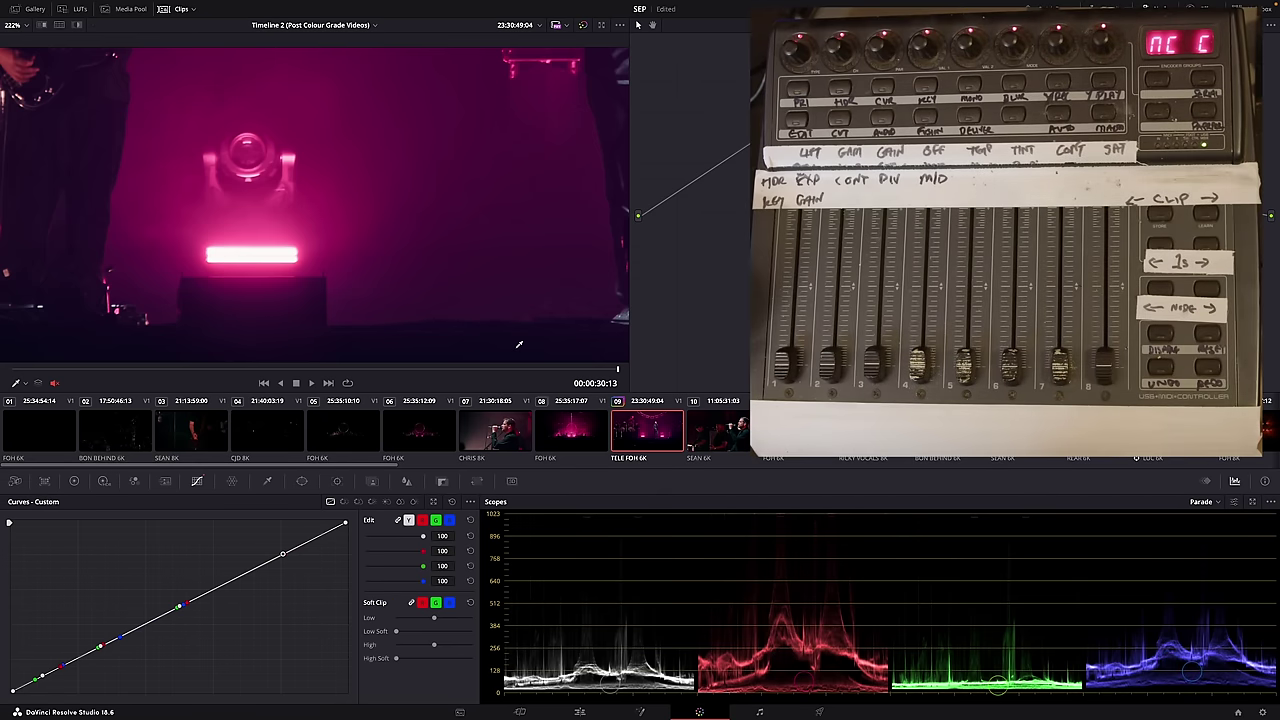
pyautogui.scroll(-6, 519, 344)
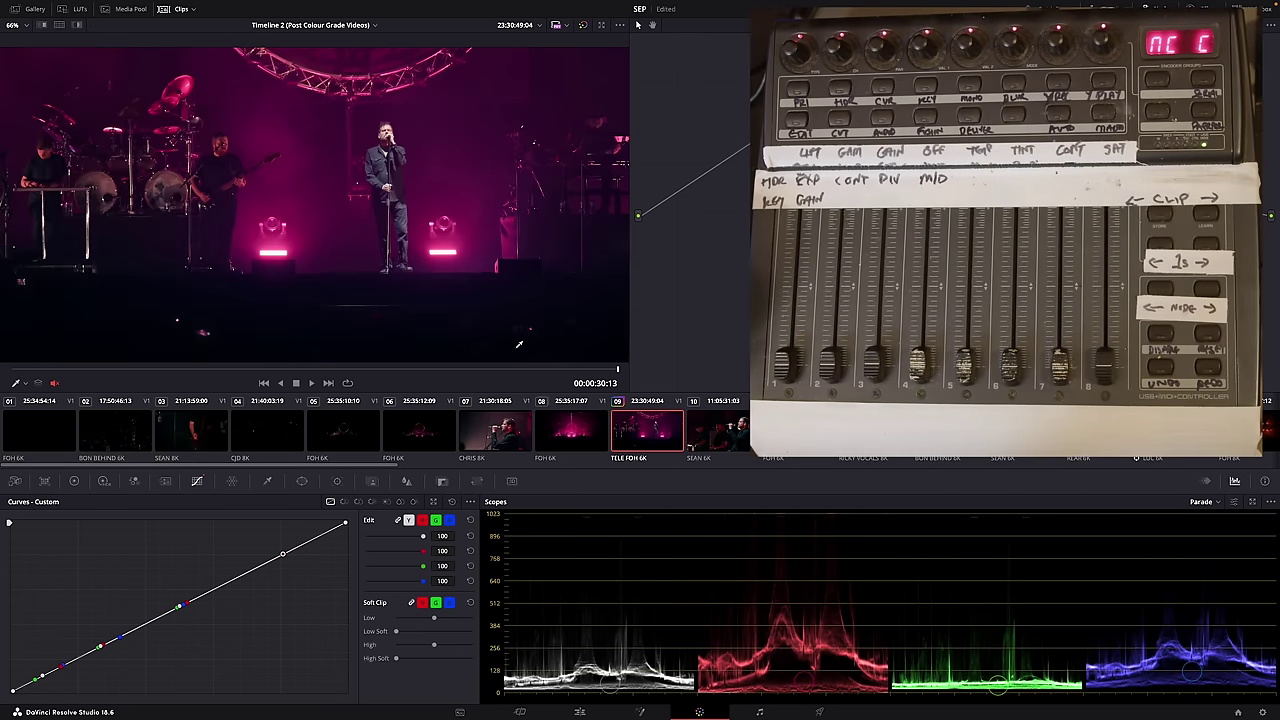
# Zoom into the FOH 6K frame to inspect it, then fit it and jump TELE FOH 6K near its end.
pyautogui.click(563, 431)
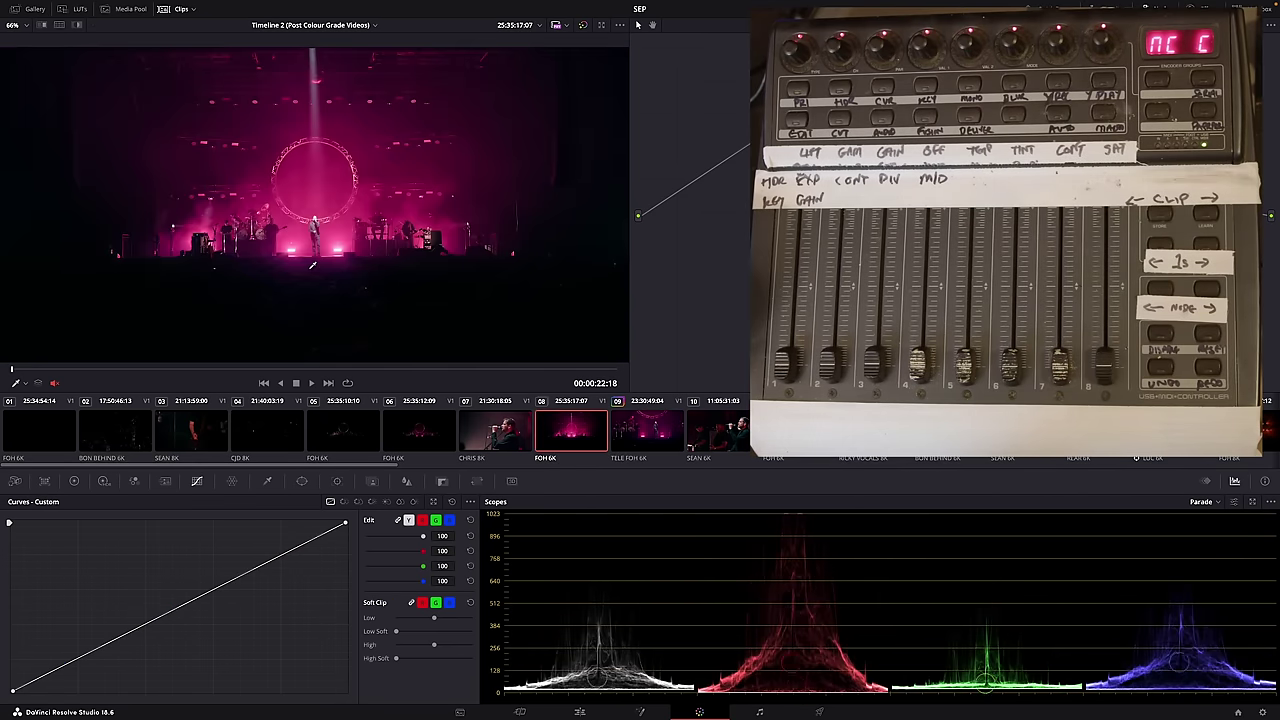
pyautogui.scroll(5, 315, 204)
pyautogui.scroll(3, 315, 204)
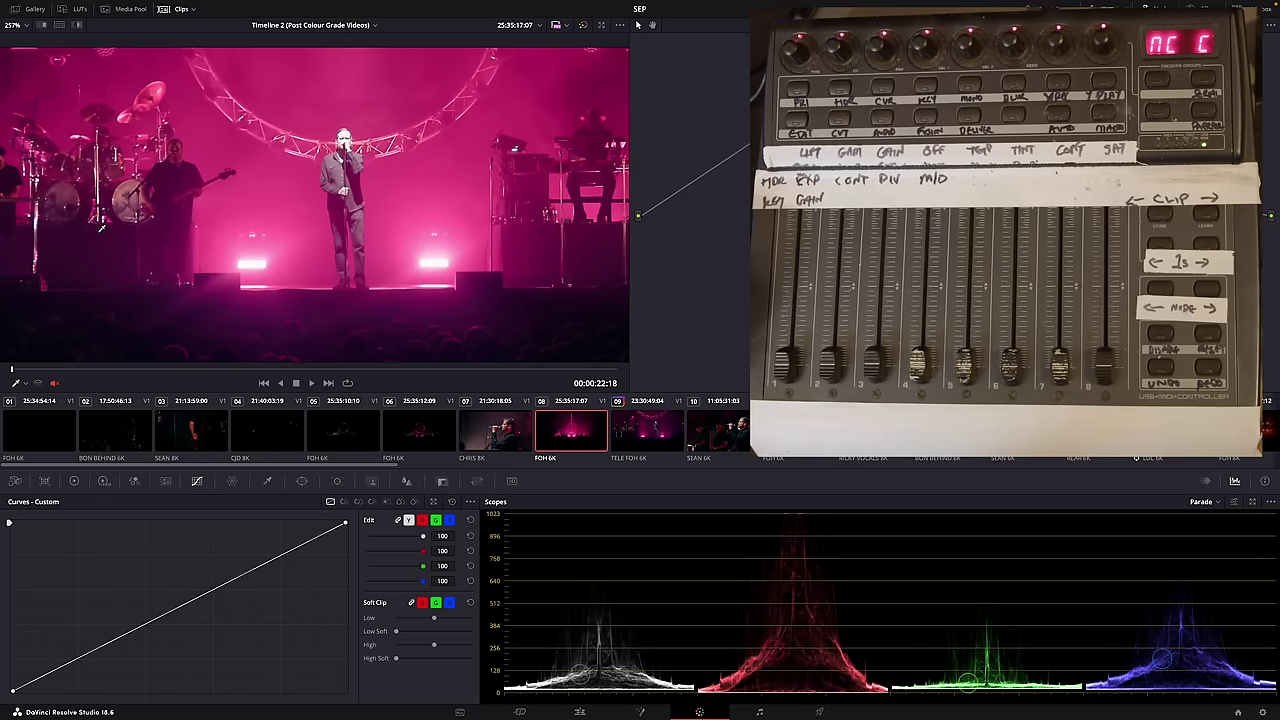
pyautogui.scroll(4, 360, 143)
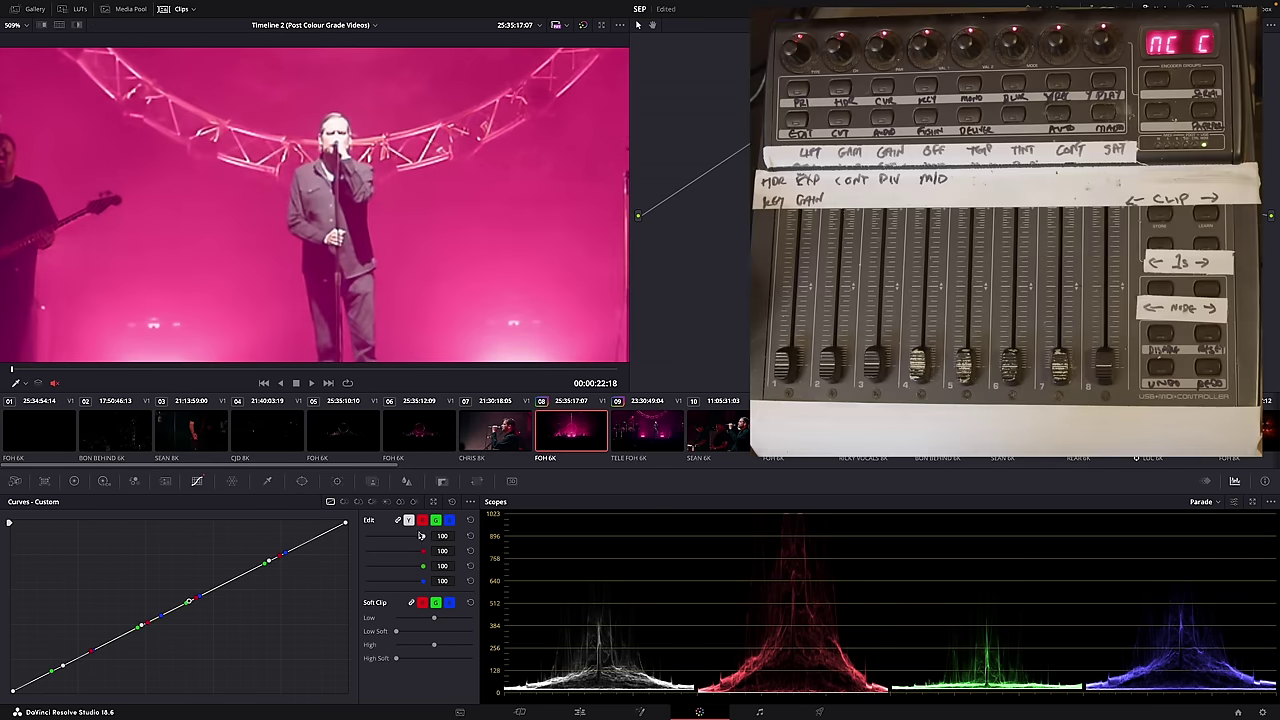
pyautogui.hotkey('shift', 'z')
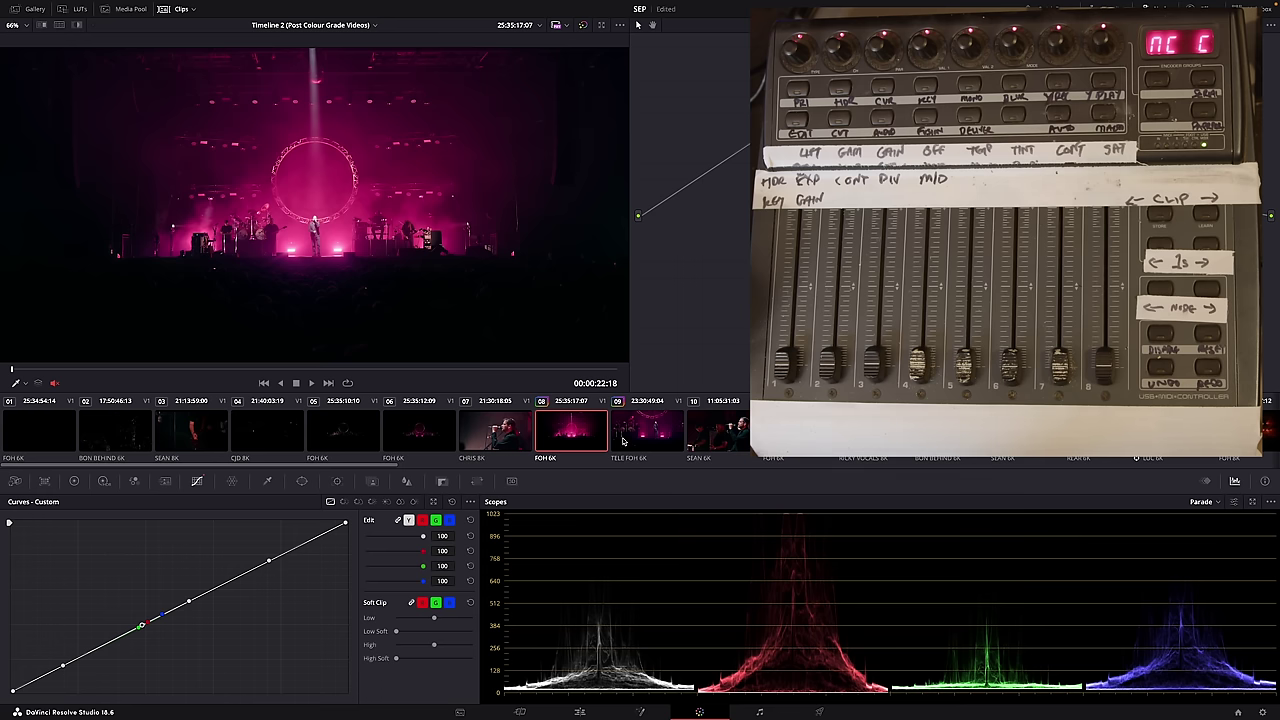
pyautogui.click(625, 440)
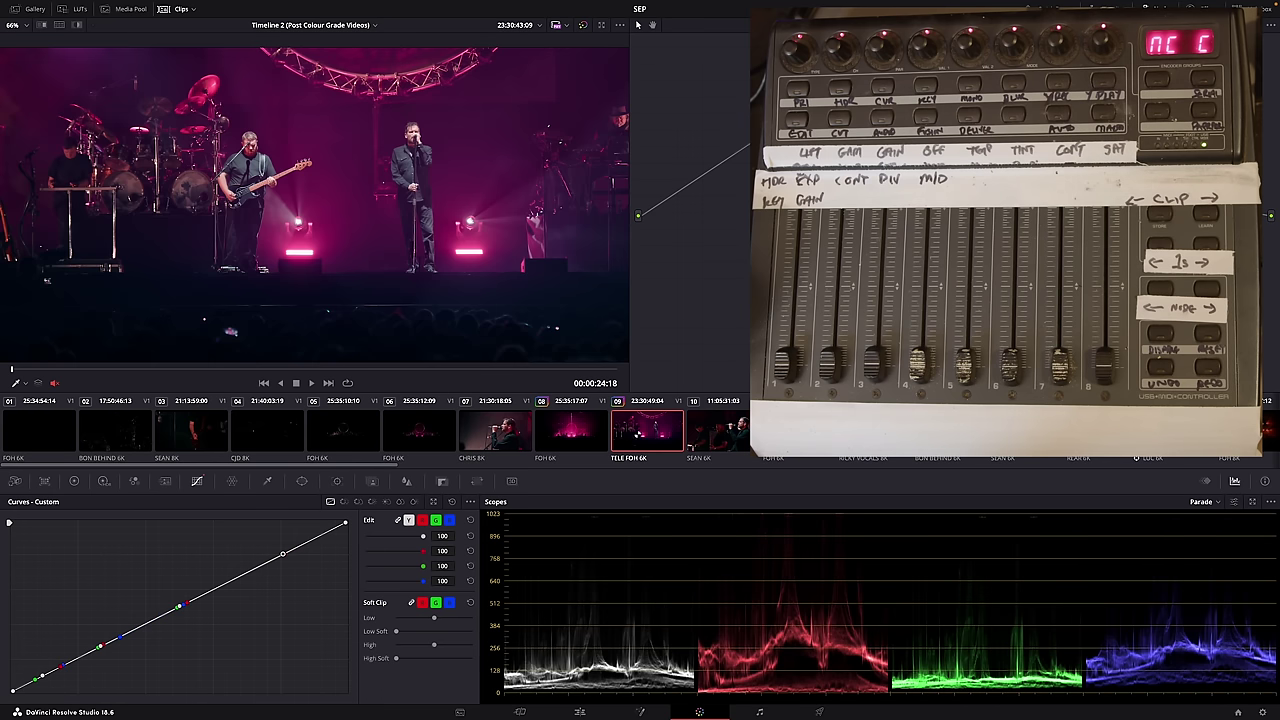
pyautogui.press('End')
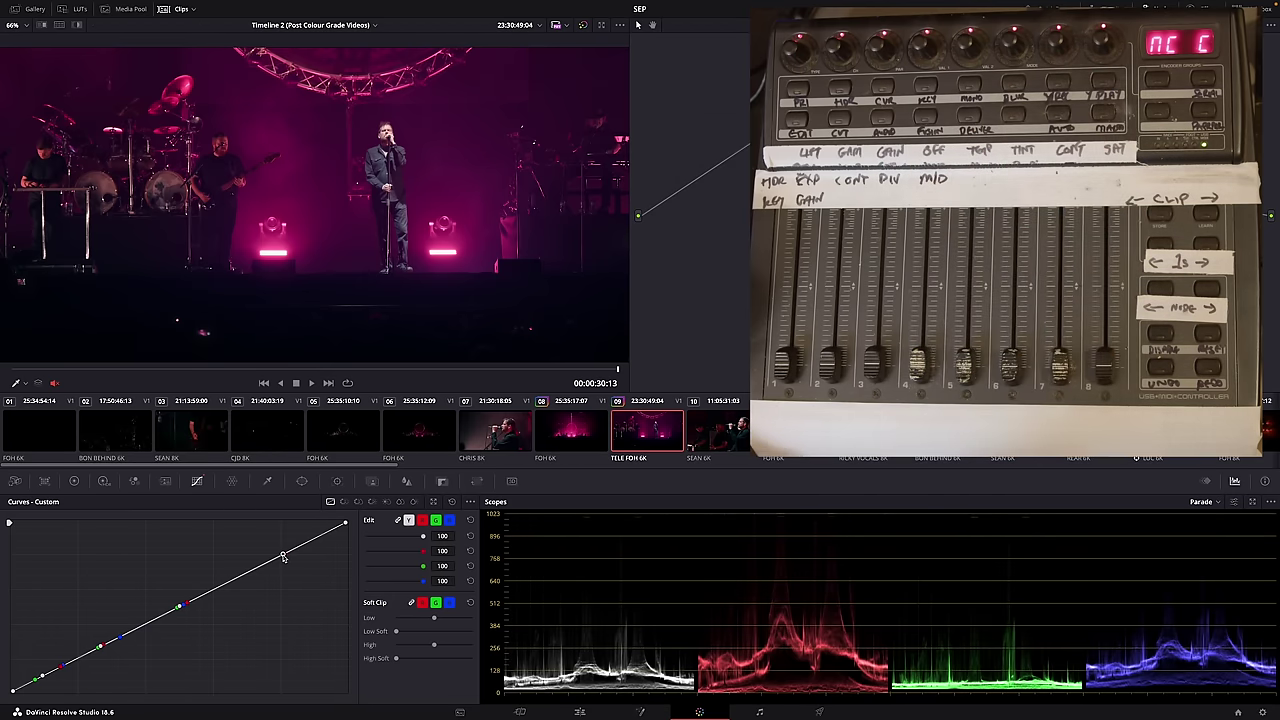
# On FOH 6K, lower the two bottom curve points and nudge the midtone points into an S-curve.
pyautogui.click(575, 428)
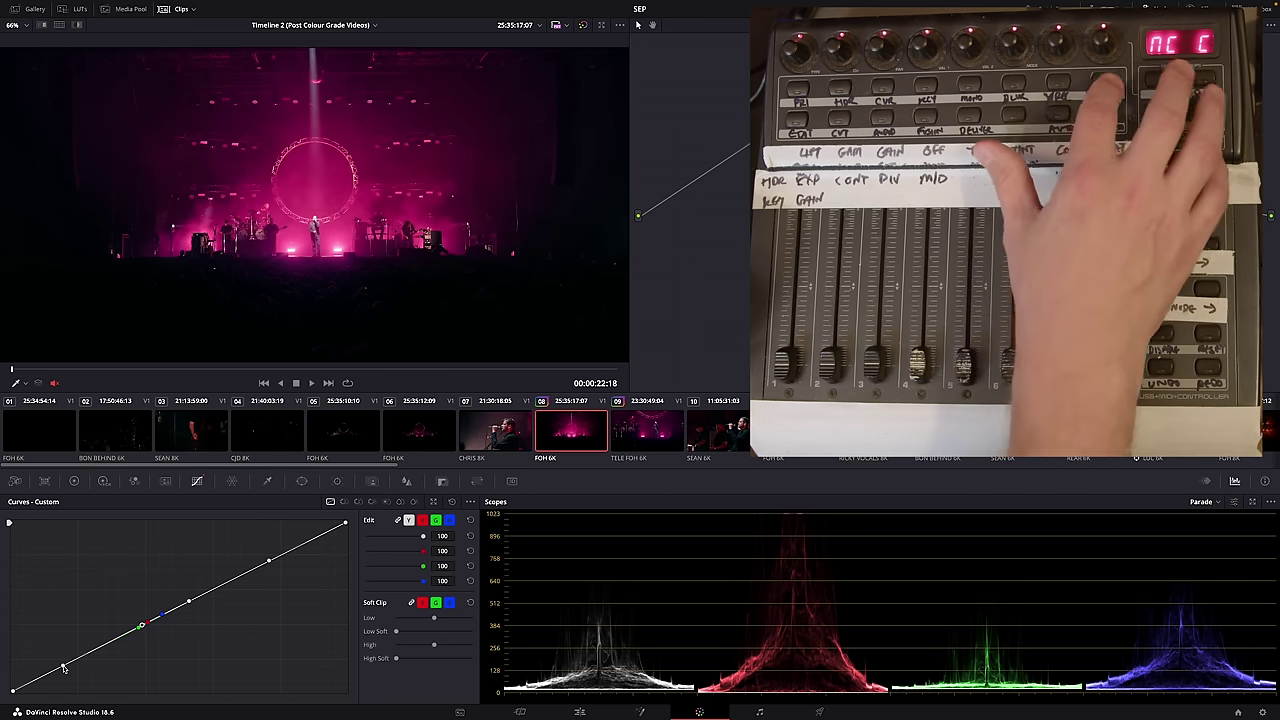
pyautogui.moveTo(63, 668); pyautogui.dragTo(63, 678)
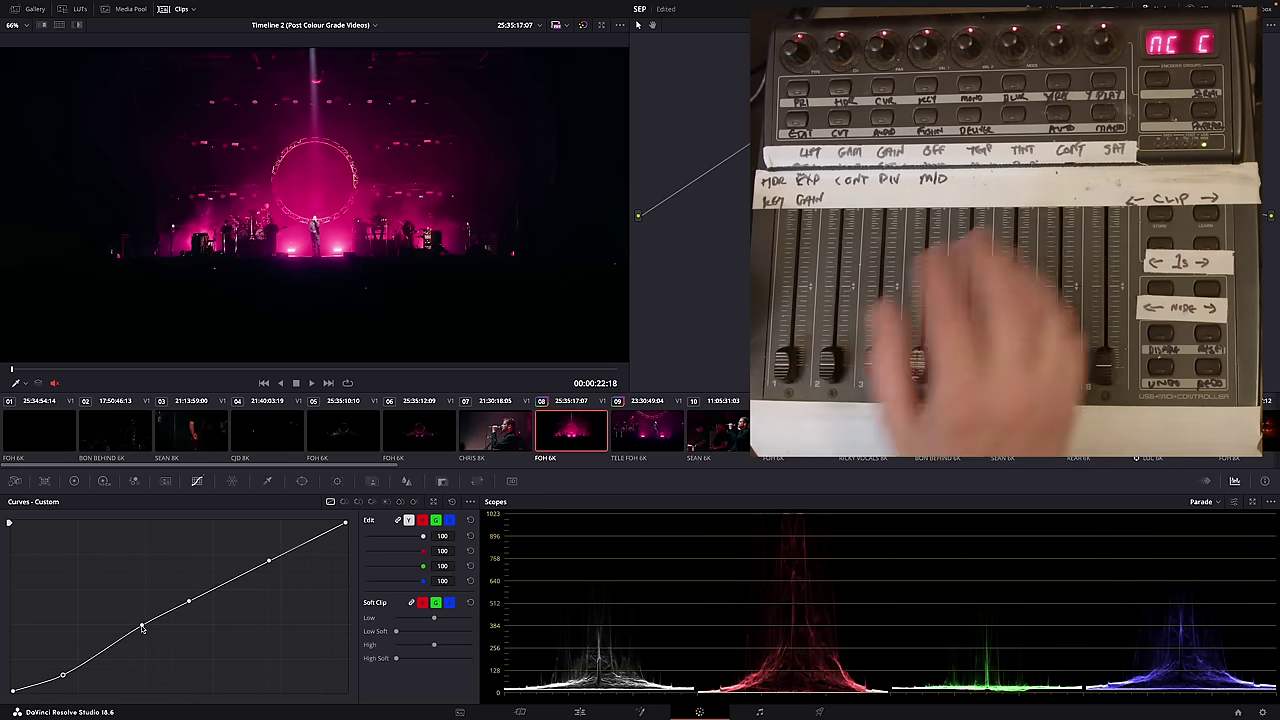
pyautogui.moveTo(142, 627); pyautogui.dragTo(142, 648)
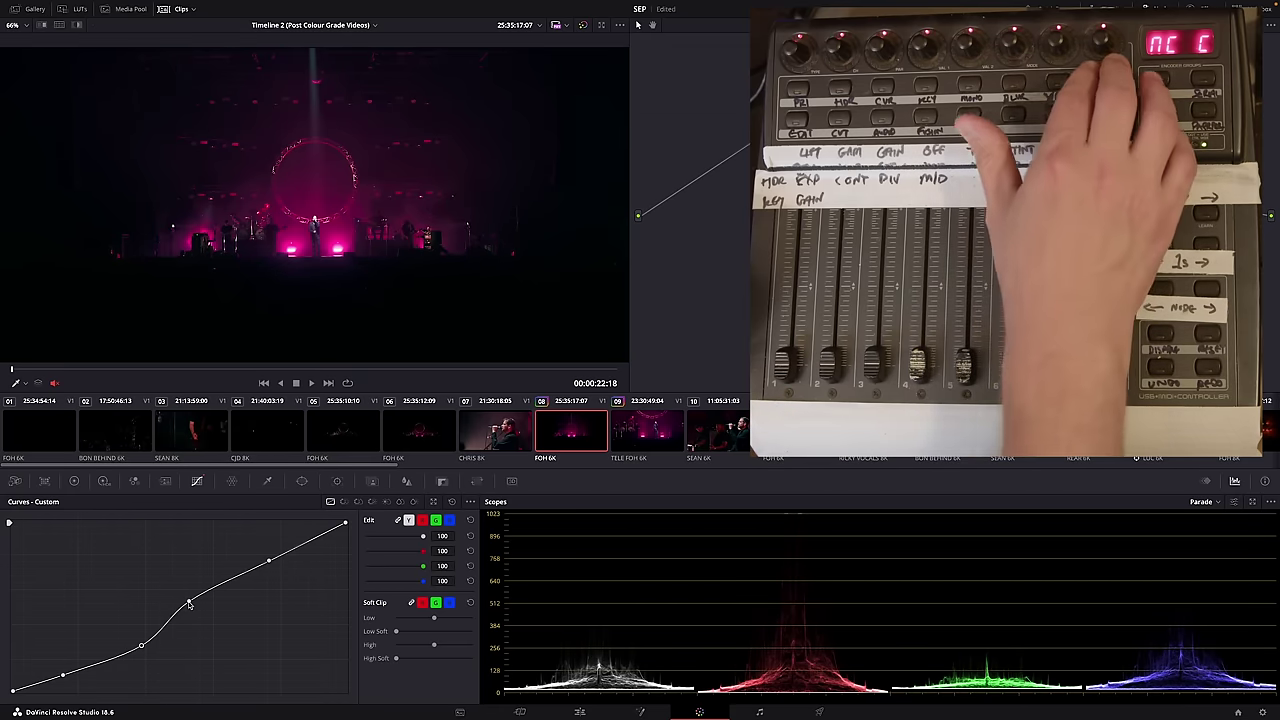
pyautogui.moveTo(189, 604); pyautogui.dragTo(189, 608)
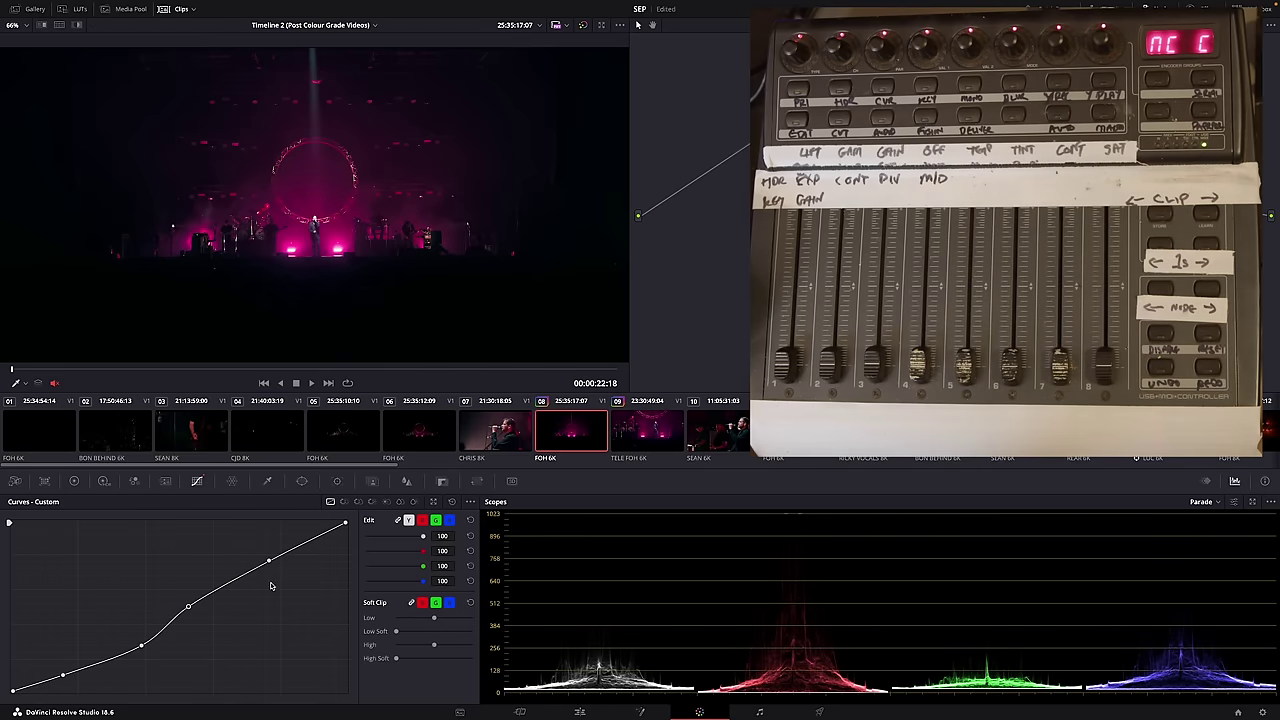
pyautogui.moveTo(268, 563); pyautogui.dragTo(268, 557)
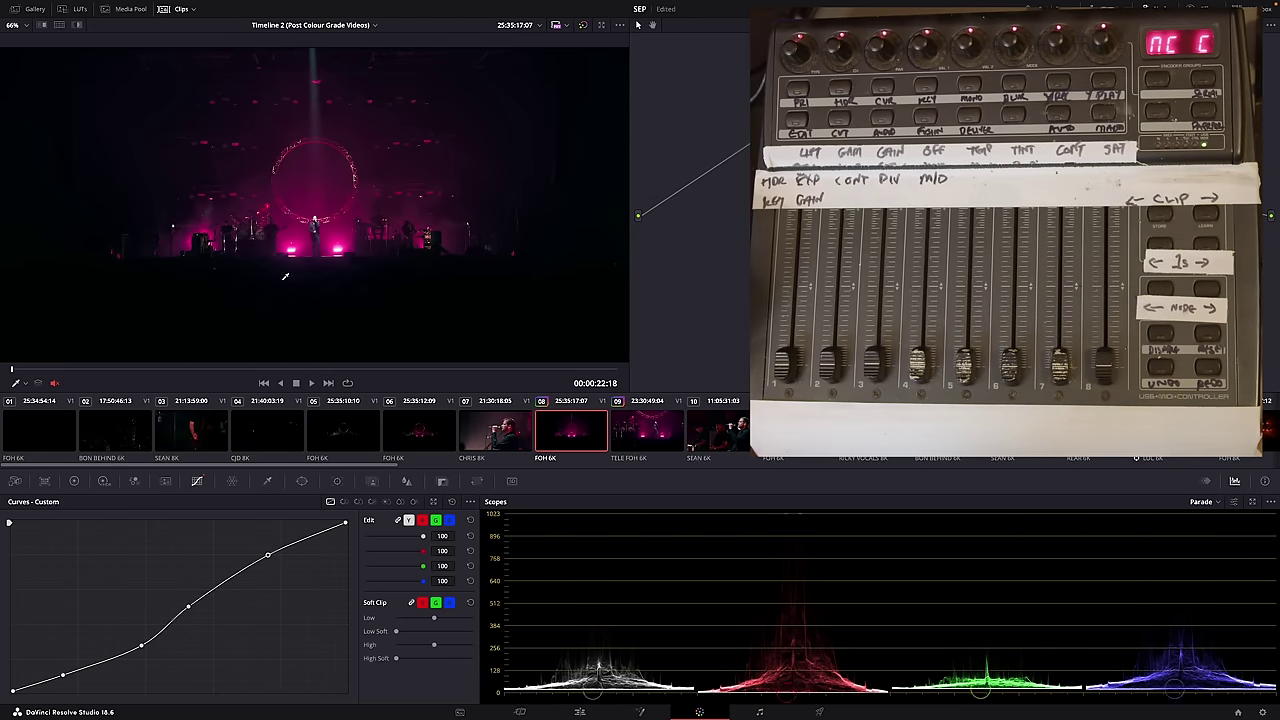
# Open an Image Wipe against the band close-up reference and flip between it and FOH 6K.
pyautogui.click(62, 40)
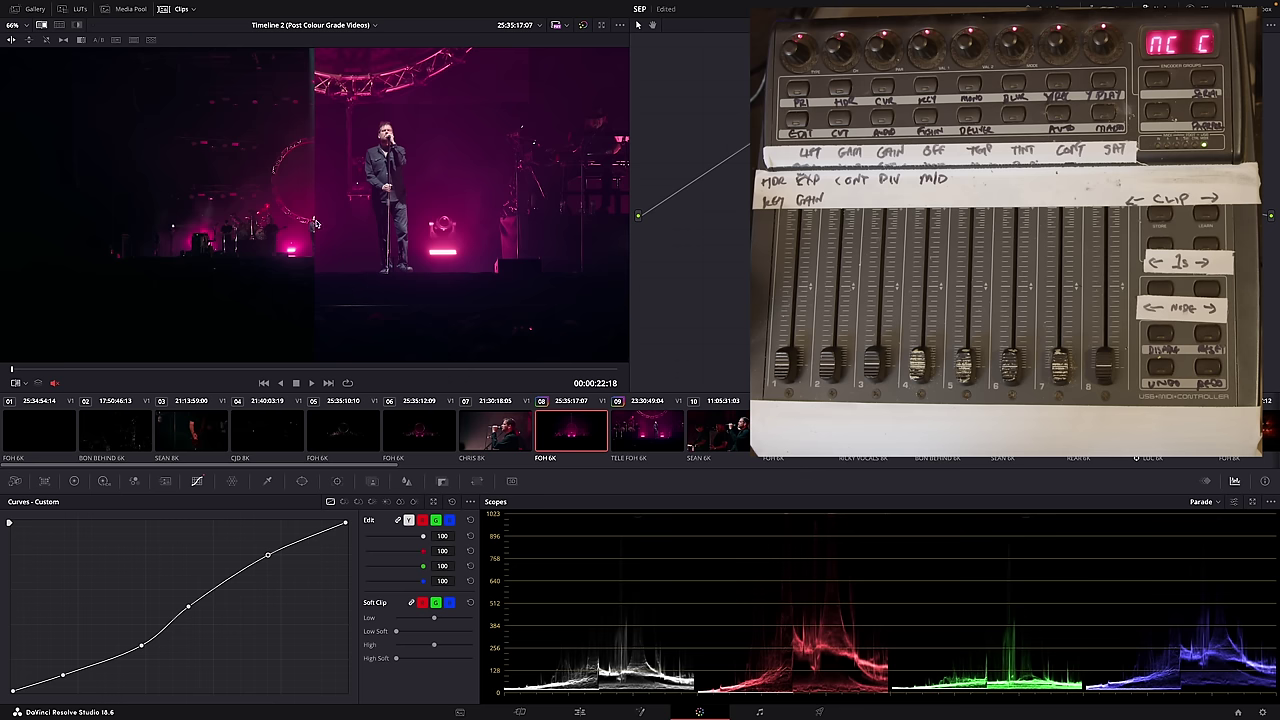
pyautogui.moveTo(313, 220); pyautogui.dragTo(203, 332)
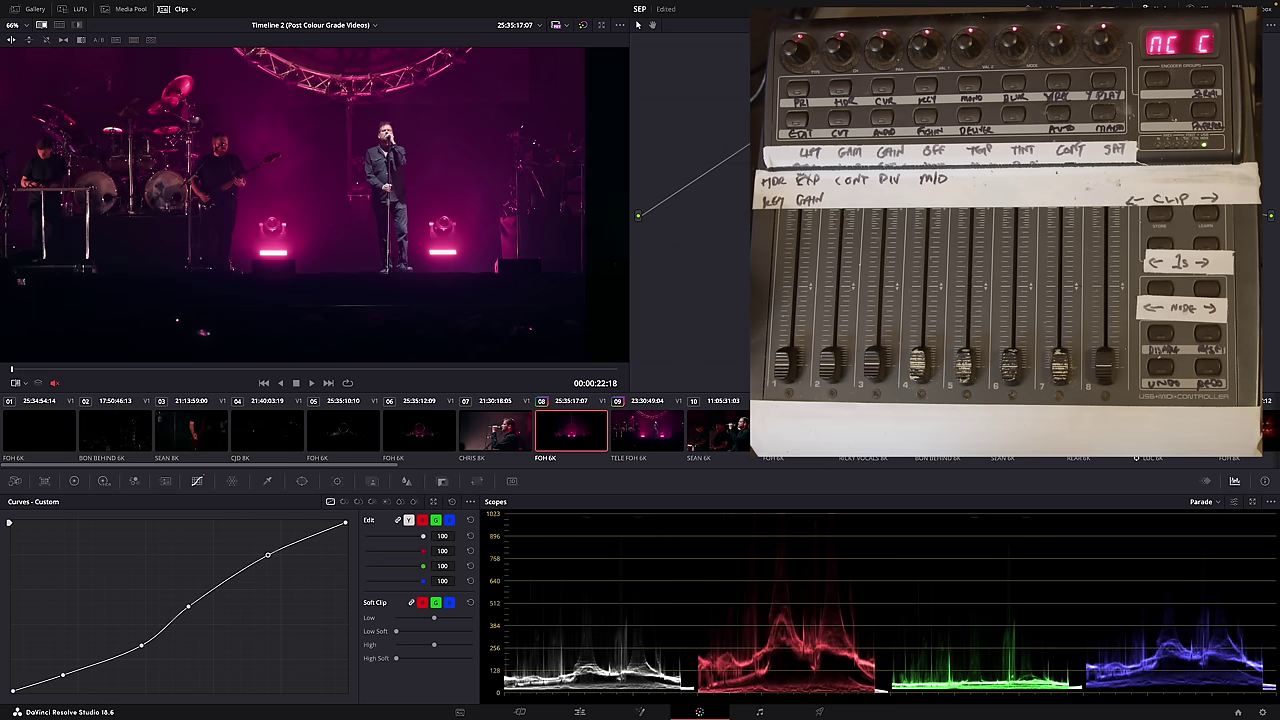
pyautogui.click(42, 25)
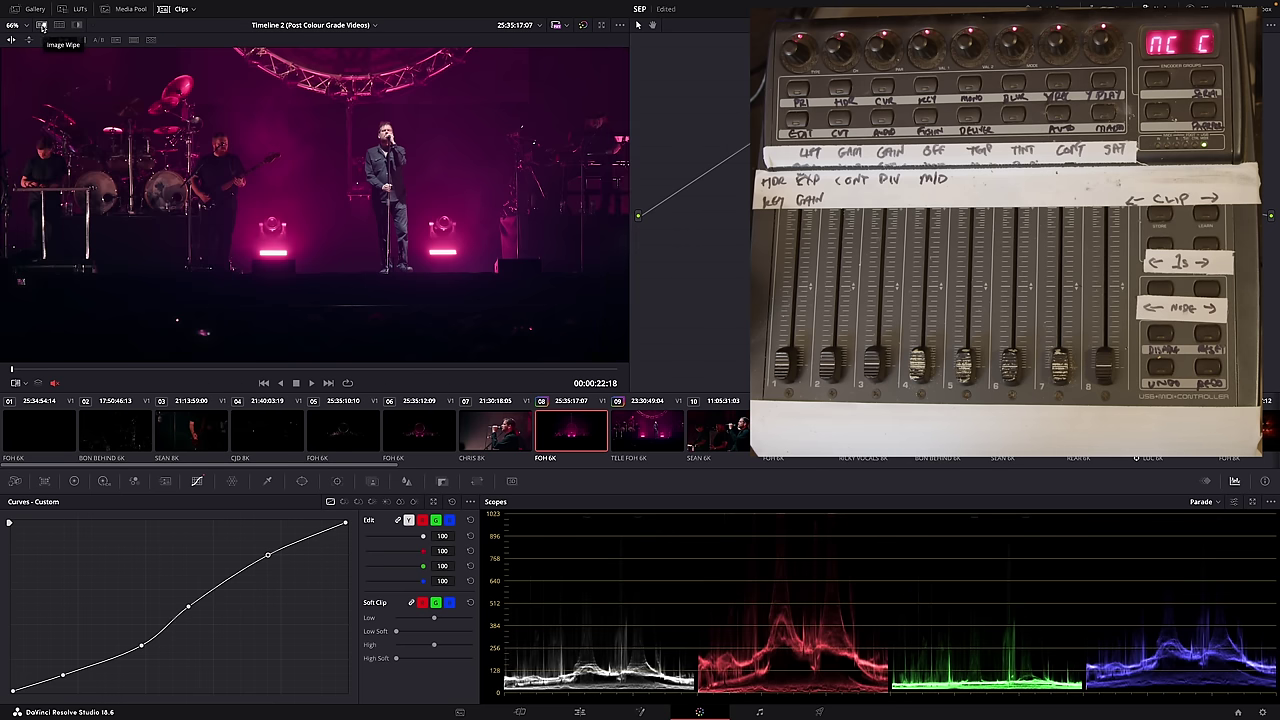
pyautogui.click(42, 25)
pyautogui.click(42, 25)
pyautogui.click(42, 25)
pyautogui.click(42, 25)
pyautogui.click(42, 25)
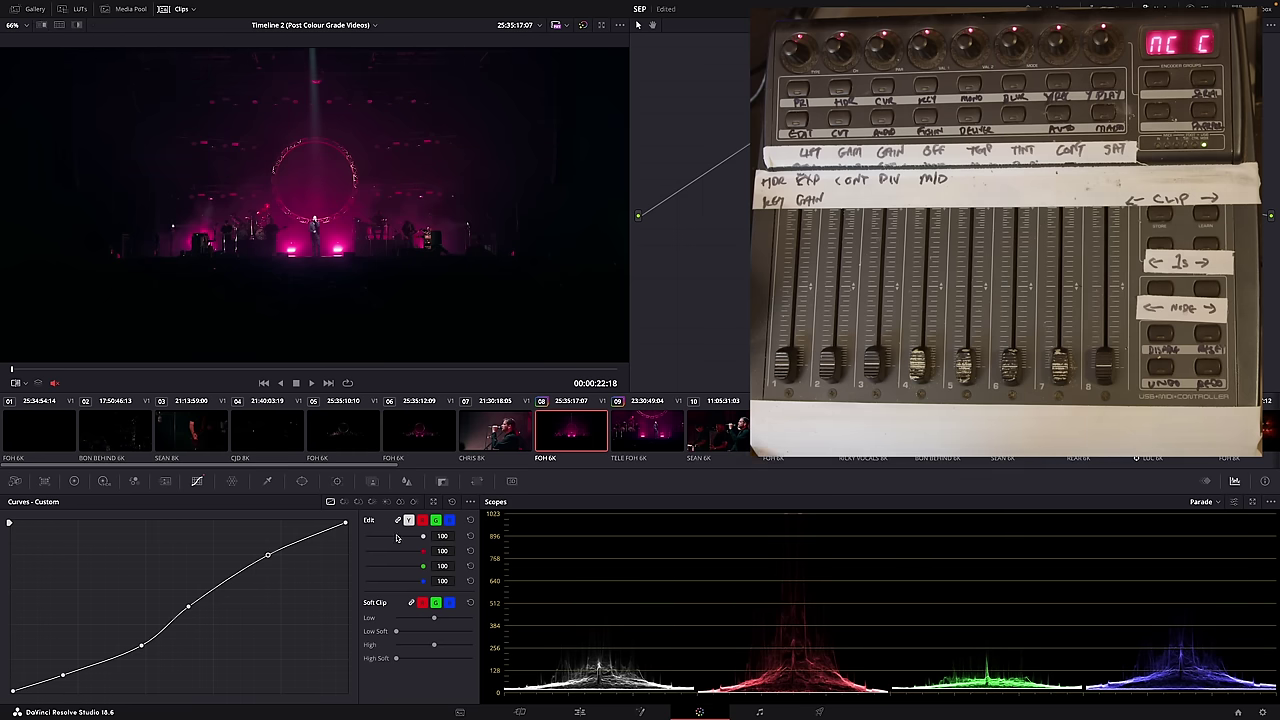
# Lower the curve adjustment intensity to 90 and recompare with the brighter reference.
pyautogui.moveTo(423, 540); pyautogui.dragTo(418, 539)
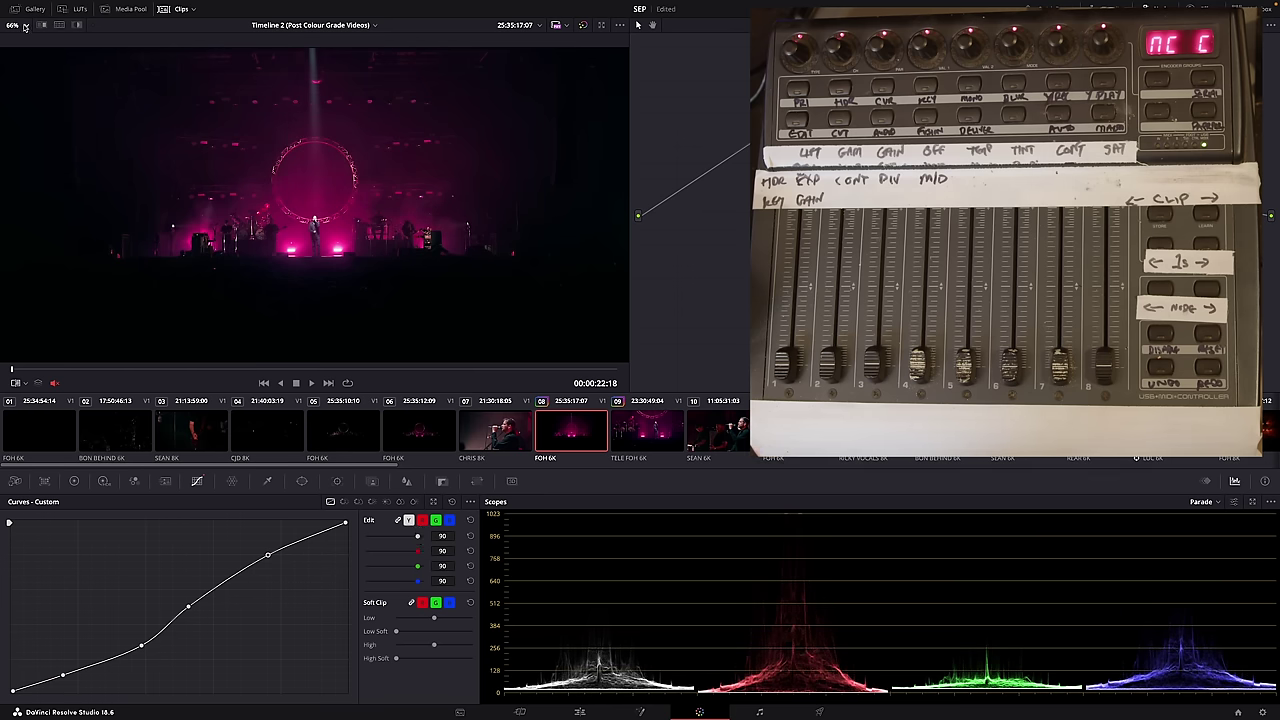
pyautogui.click(41, 25)
pyautogui.click(41, 25)
pyautogui.click(41, 25)
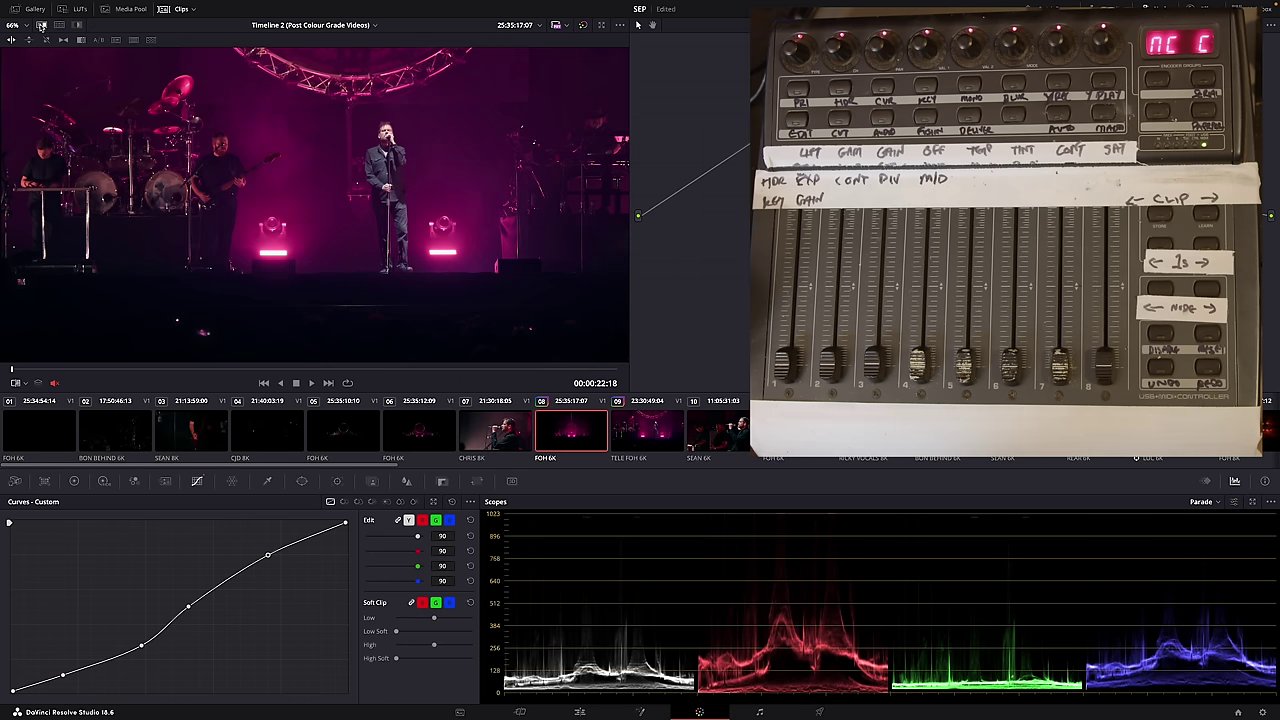
pyautogui.click(41, 25)
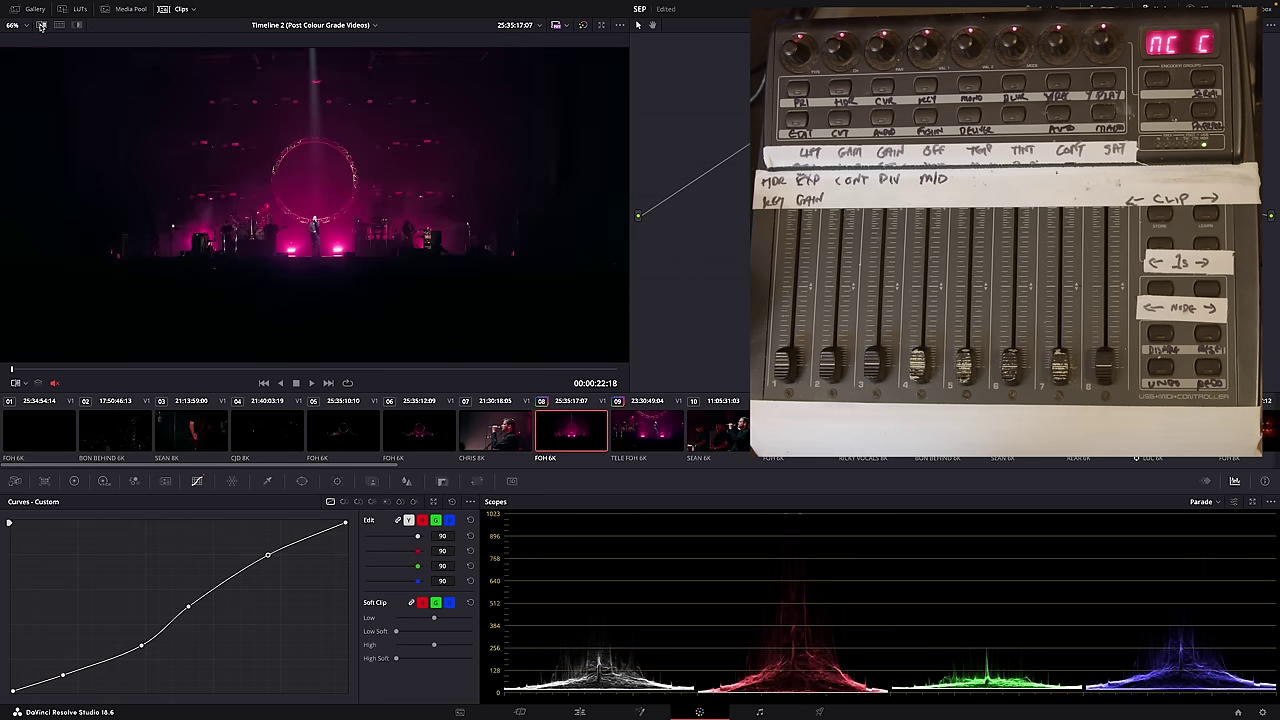
# On clip 10 (SEAN 6K), add a mid curve point and raise the lower point to lift shadows.
pyautogui.click(645, 432)
pyautogui.press('Down')
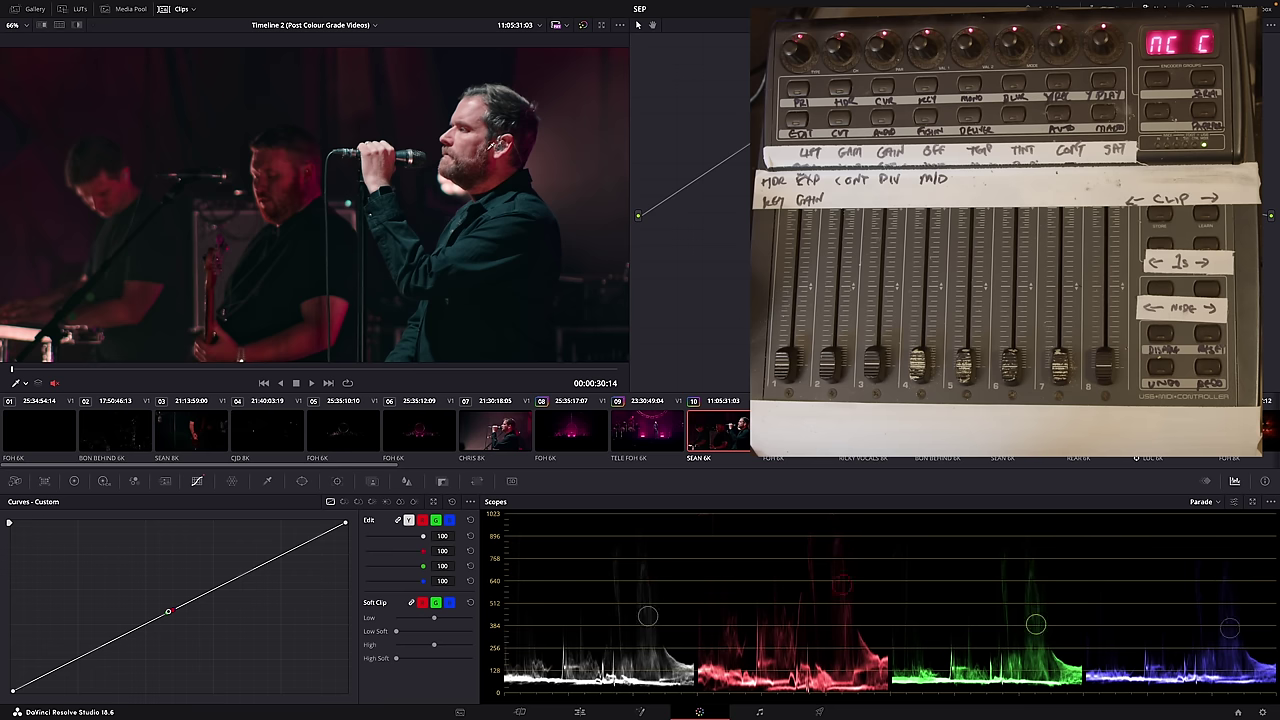
pyautogui.click(510, 205)
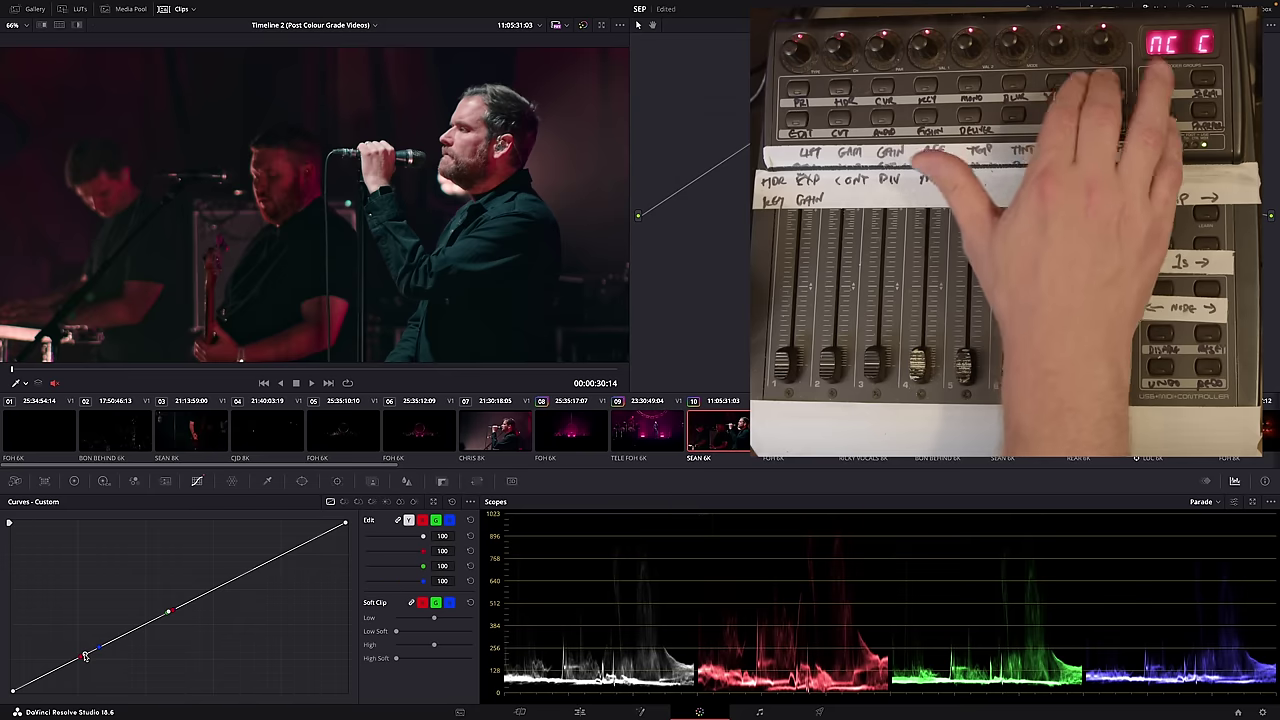
pyautogui.moveTo(85, 656); pyautogui.dragTo(85, 647)
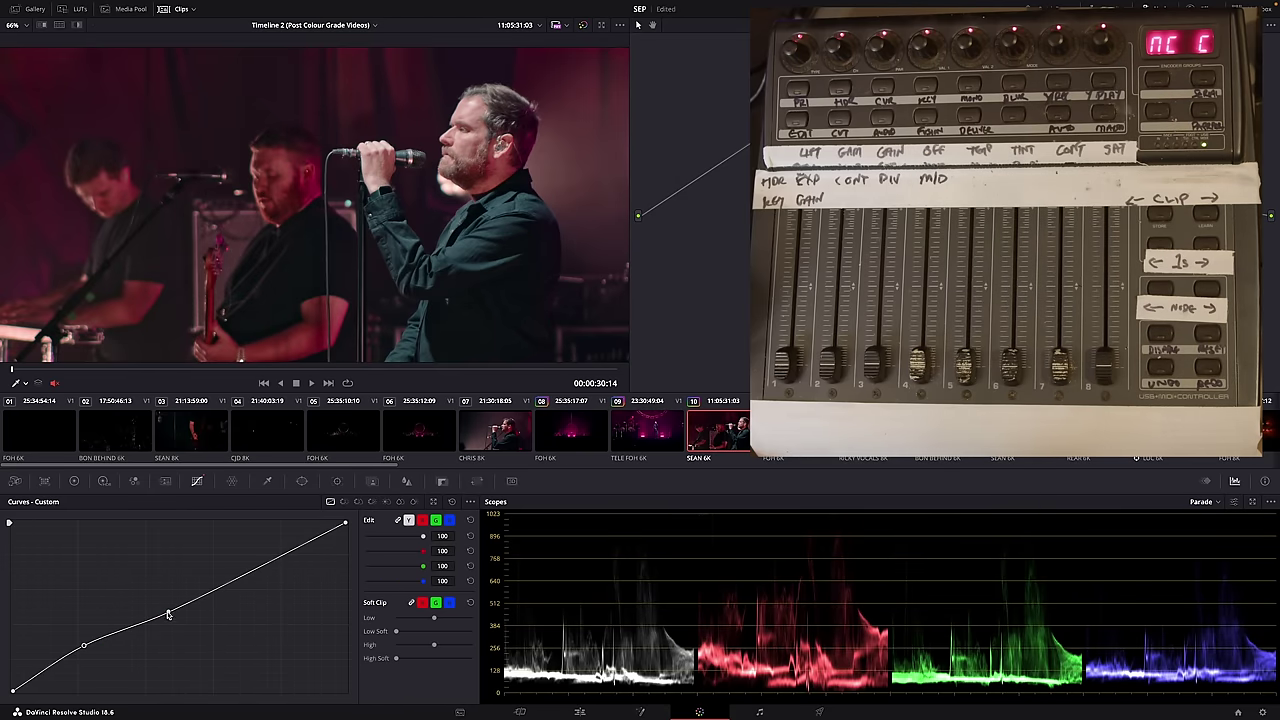